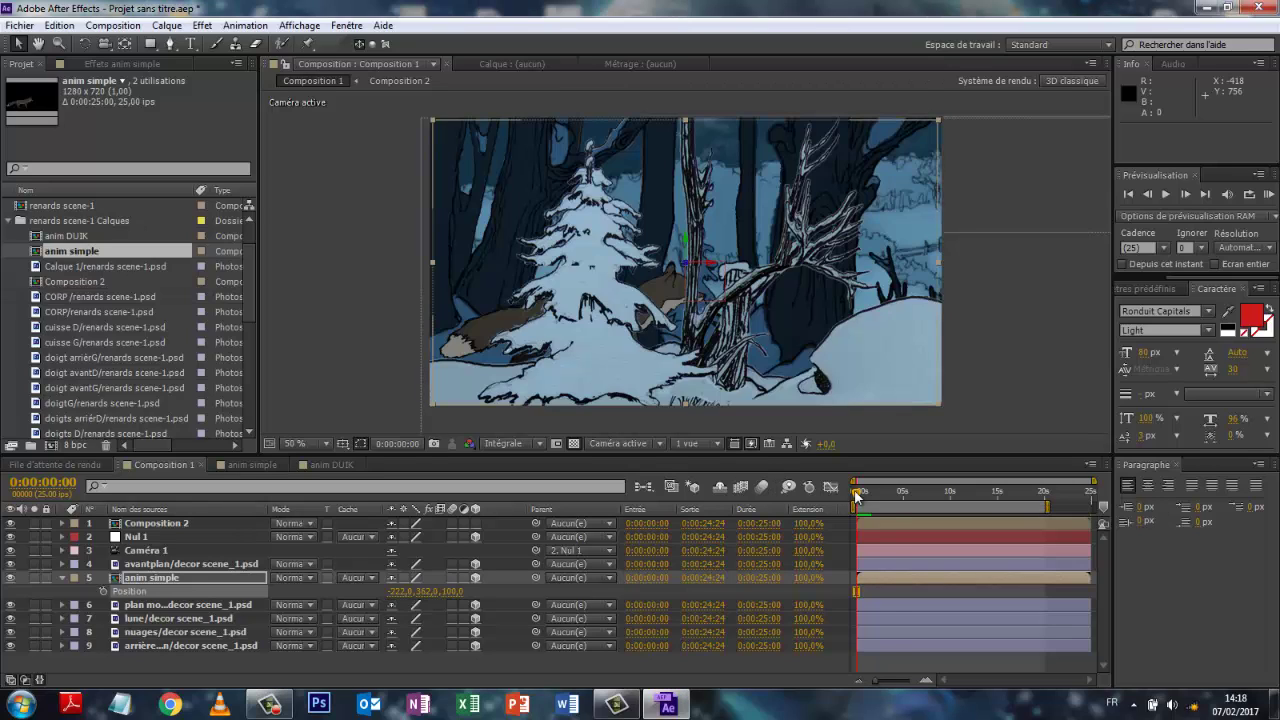
# - Hide the rouge layer in the anim simple composition
pyautogui.moveTo(856, 493)
pyautogui.mouseDown()
pyautogui.moveTo(945, 493)
pyautogui.moveTo(856, 493)
pyautogui.mouseUp()
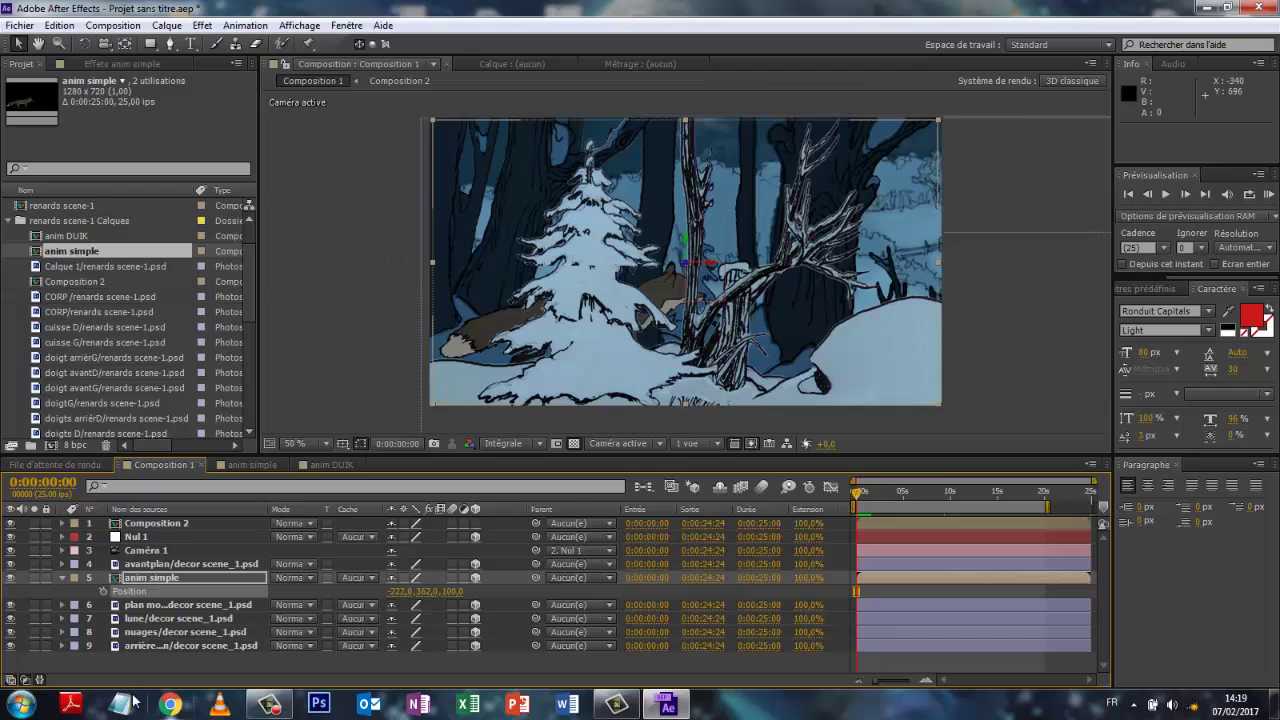
pyautogui.click(252, 465)
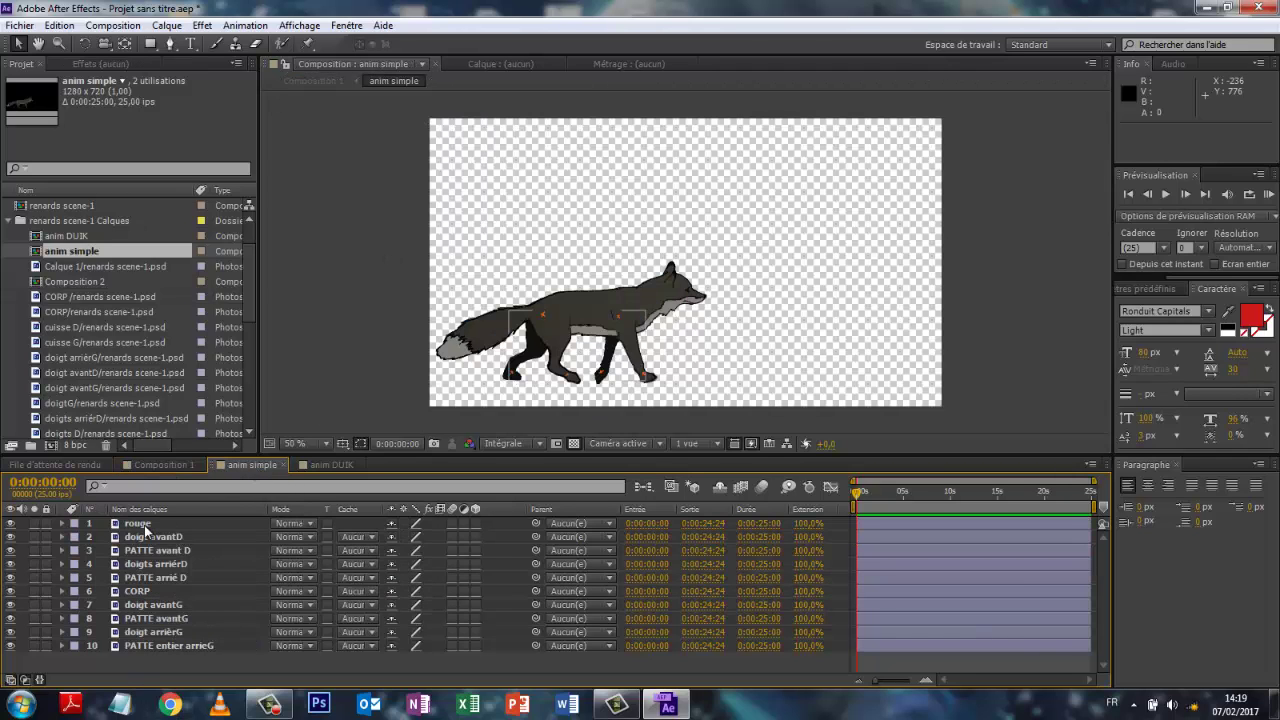
pyautogui.click(10, 524)
# - Look at the anim DUIK composition, return to Composition 1 and keep the Windows colour scheme with its warning disabled
pyautogui.click(333, 465)
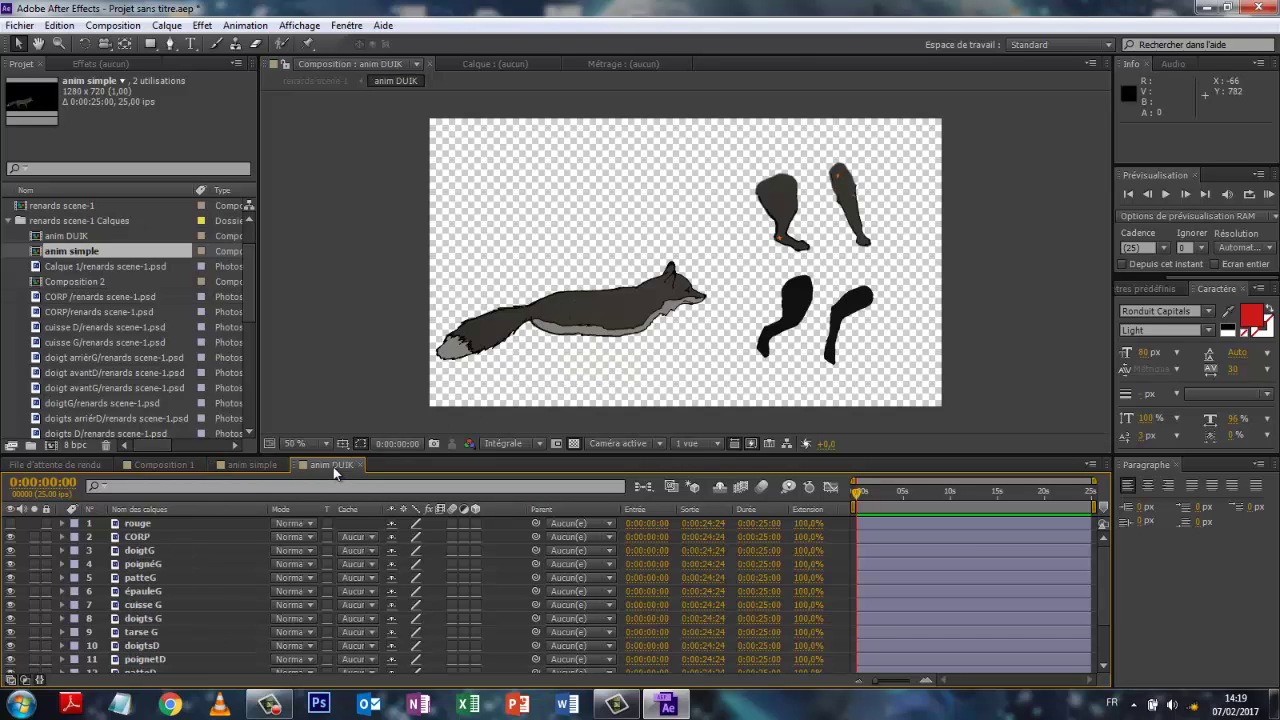
pyautogui.click(236, 464)
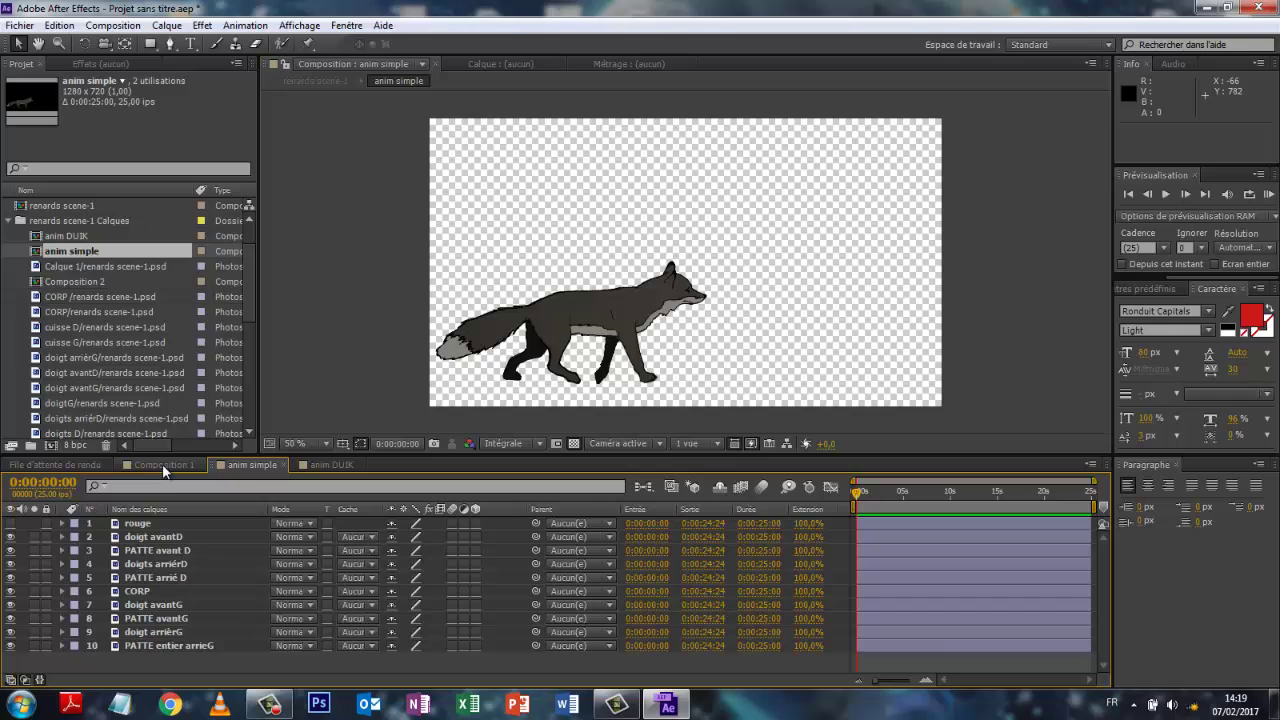
pyautogui.click(163, 468)
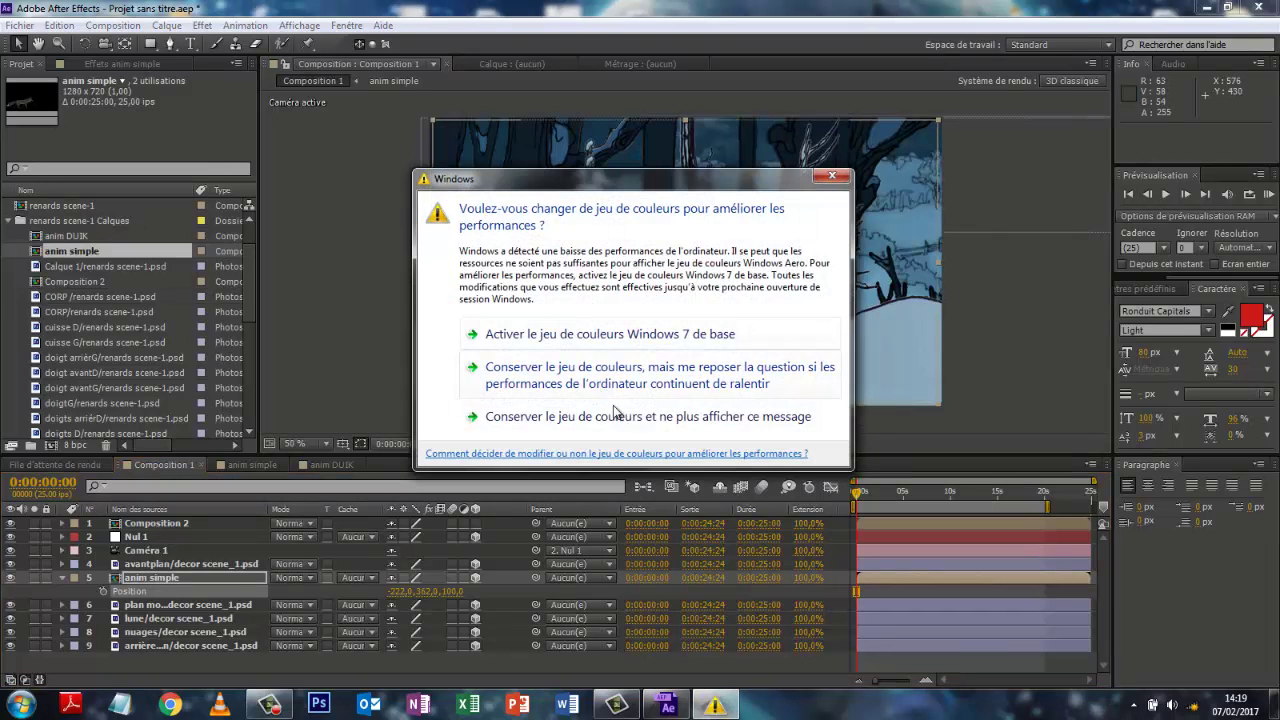
pyautogui.click(620, 416)
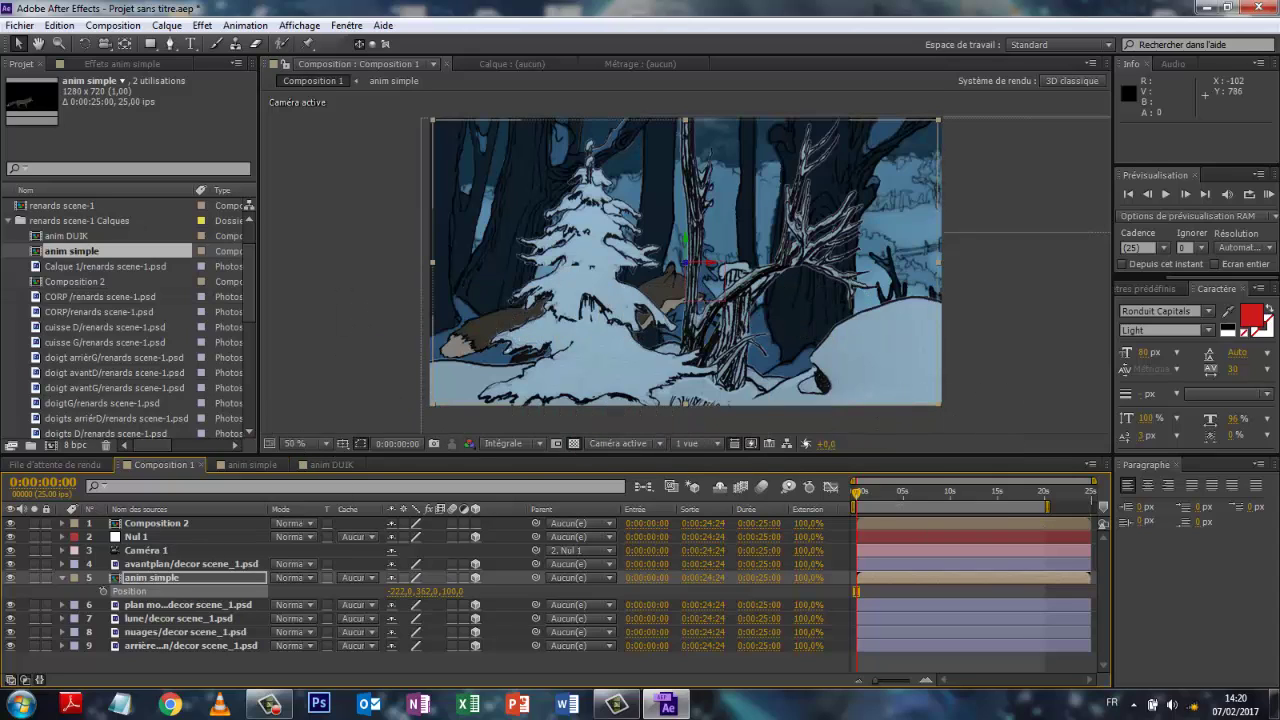
# - Keyframe the anim simple layer's position at the first frame and separate it into X, Y and Z dimensions
pyautogui.moveTo(853, 493); pyautogui.dragTo(1048, 495)
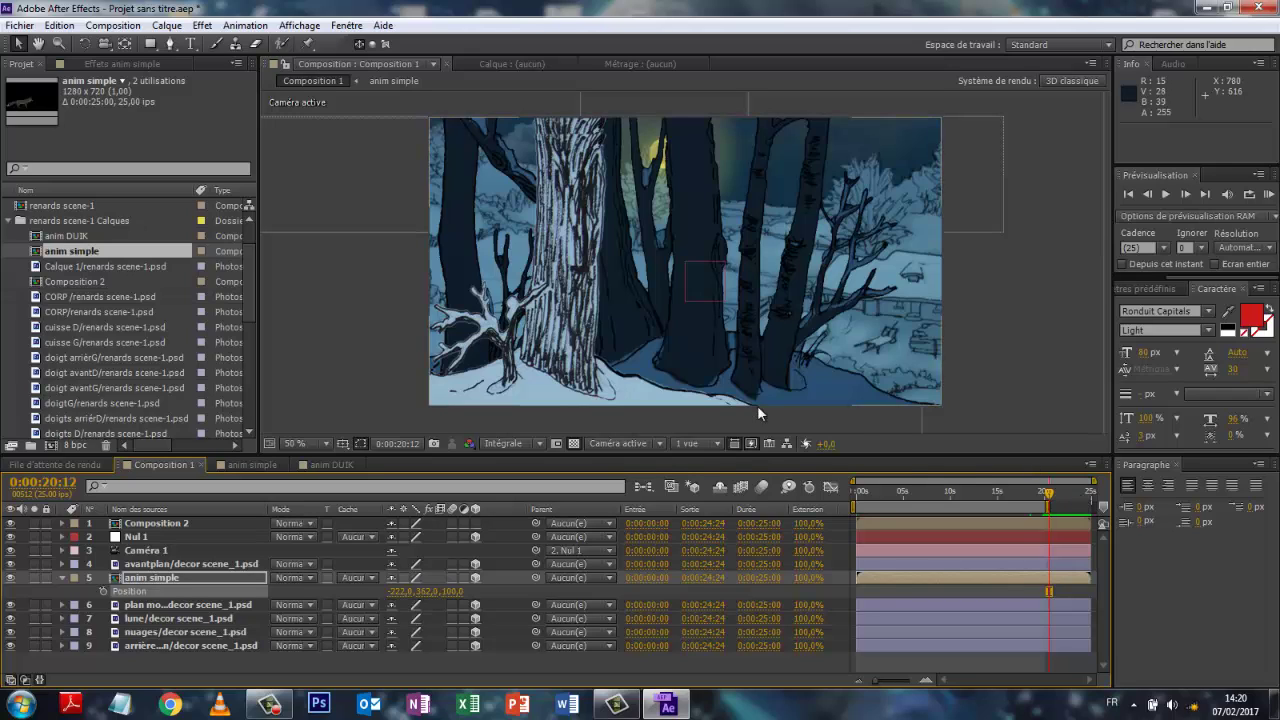
pyautogui.moveTo(1048, 497); pyautogui.dragTo(857, 500)
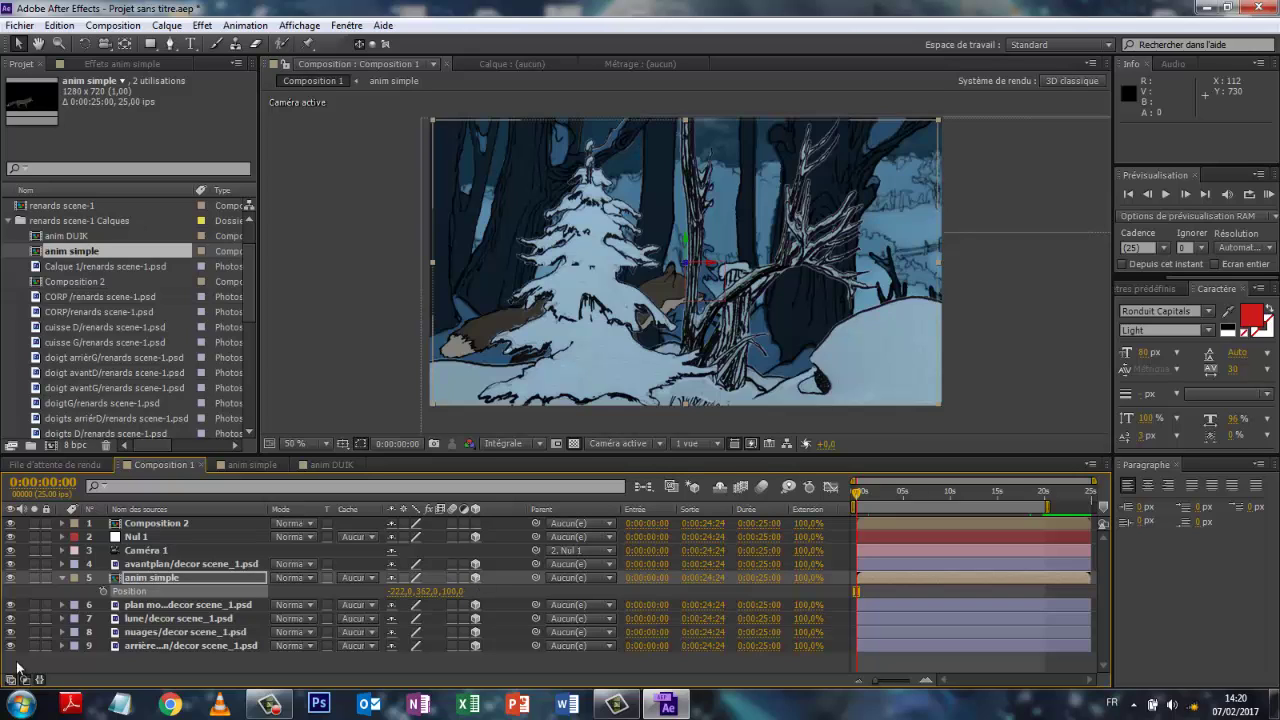
pyautogui.click(104, 592)
pyautogui.rightClick(132, 594)
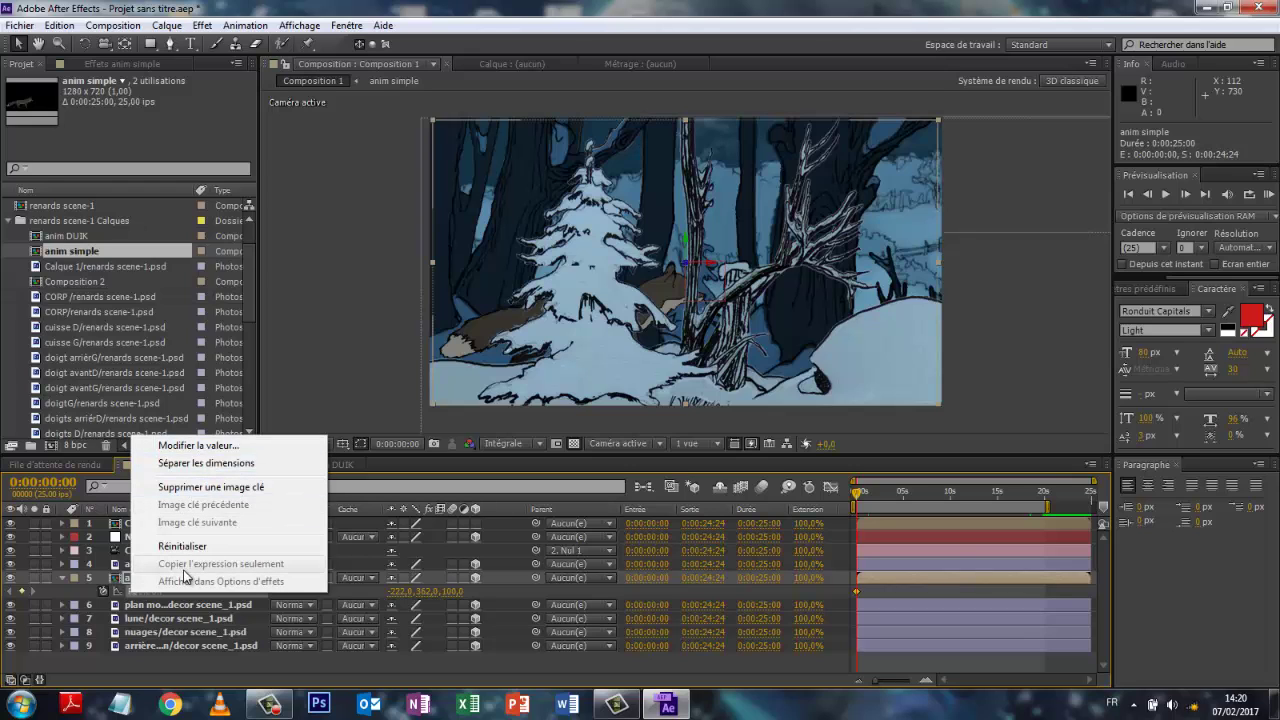
pyautogui.click(193, 463)
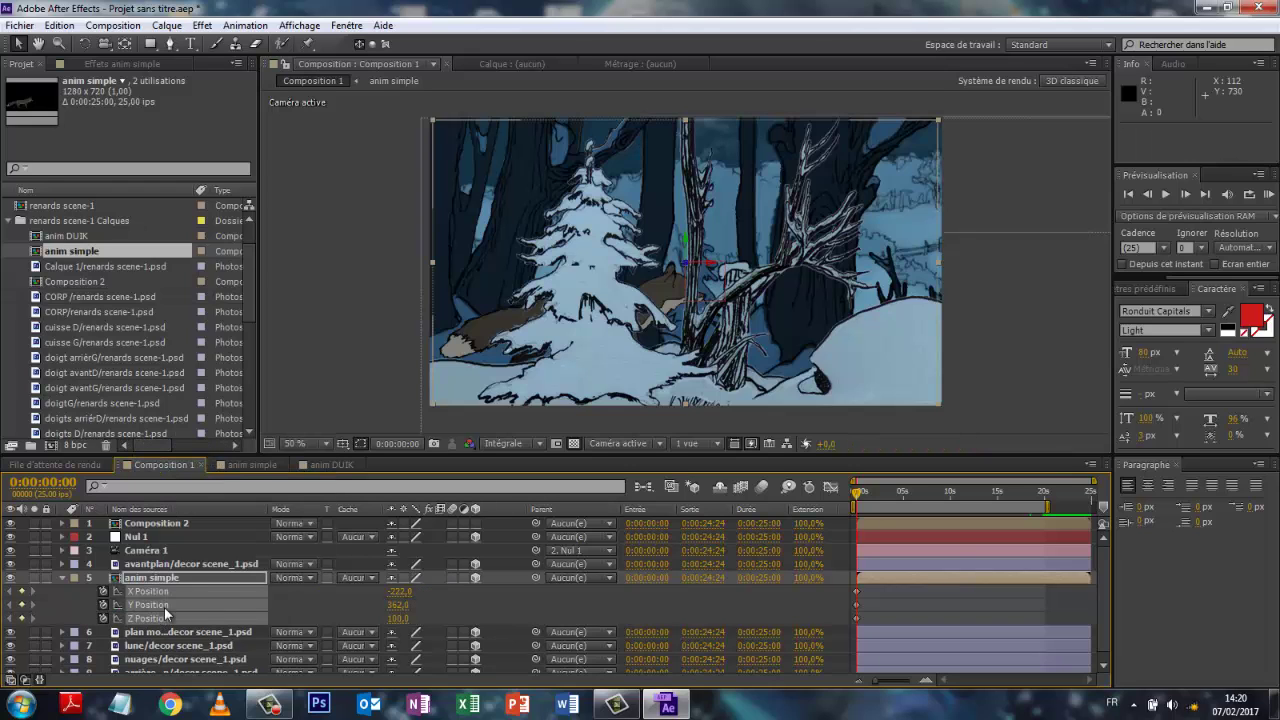
pyautogui.click(332, 607)
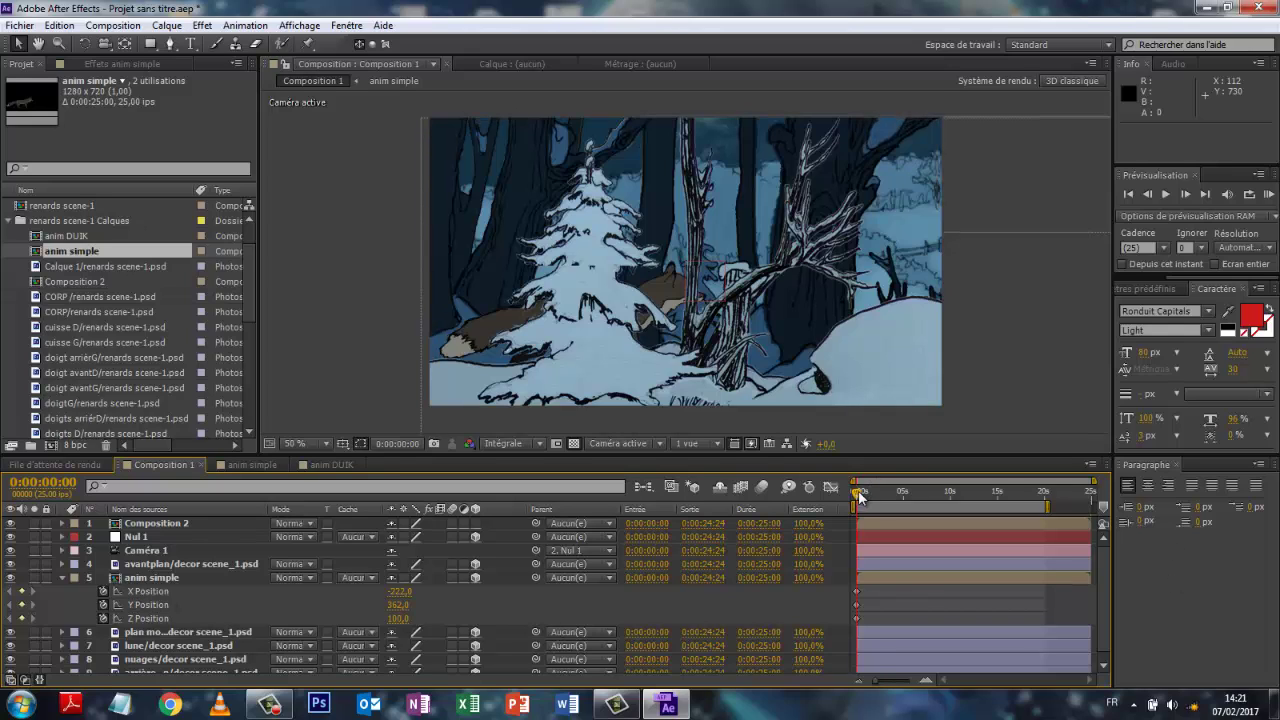
# - At 0:00:19:20, move the fox layer anim simple horizontally to X position 1802
pyautogui.moveTo(857, 493); pyautogui.dragTo(1045, 500)
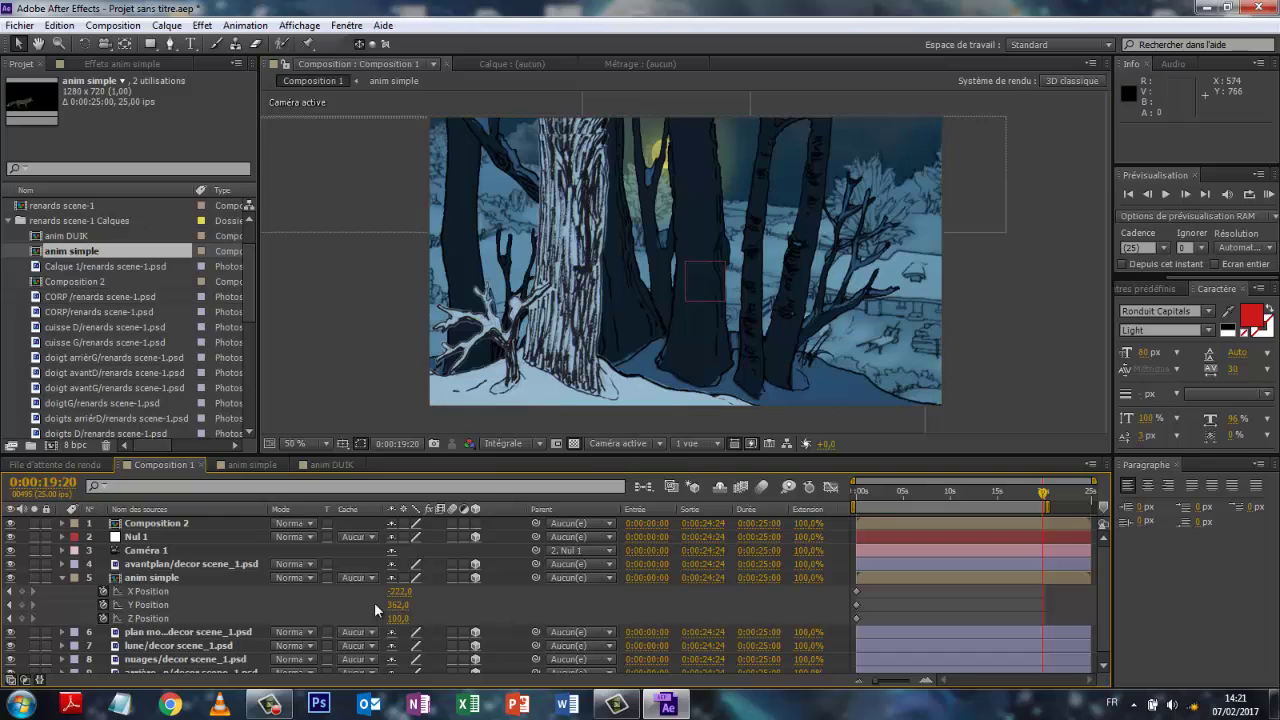
pyautogui.moveTo(405, 593); pyautogui.dragTo(490, 600)
pyautogui.moveTo(400, 600); pyautogui.dragTo(459, 604)
pyautogui.moveTo(312, 268); pyautogui.dragTo(810, 298)
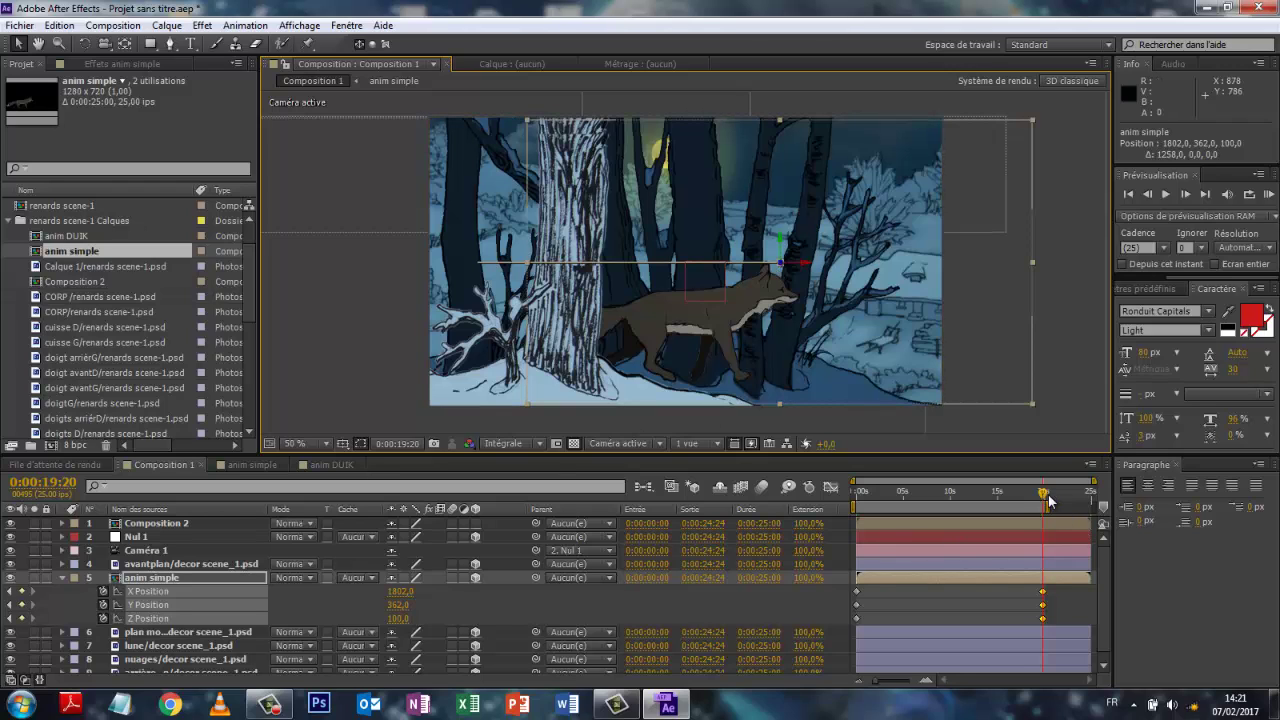
# - Lower the anim simple layer to Y position 384 at the first frame and 428.3 at 0:00:19:22
pyautogui.press('Home')
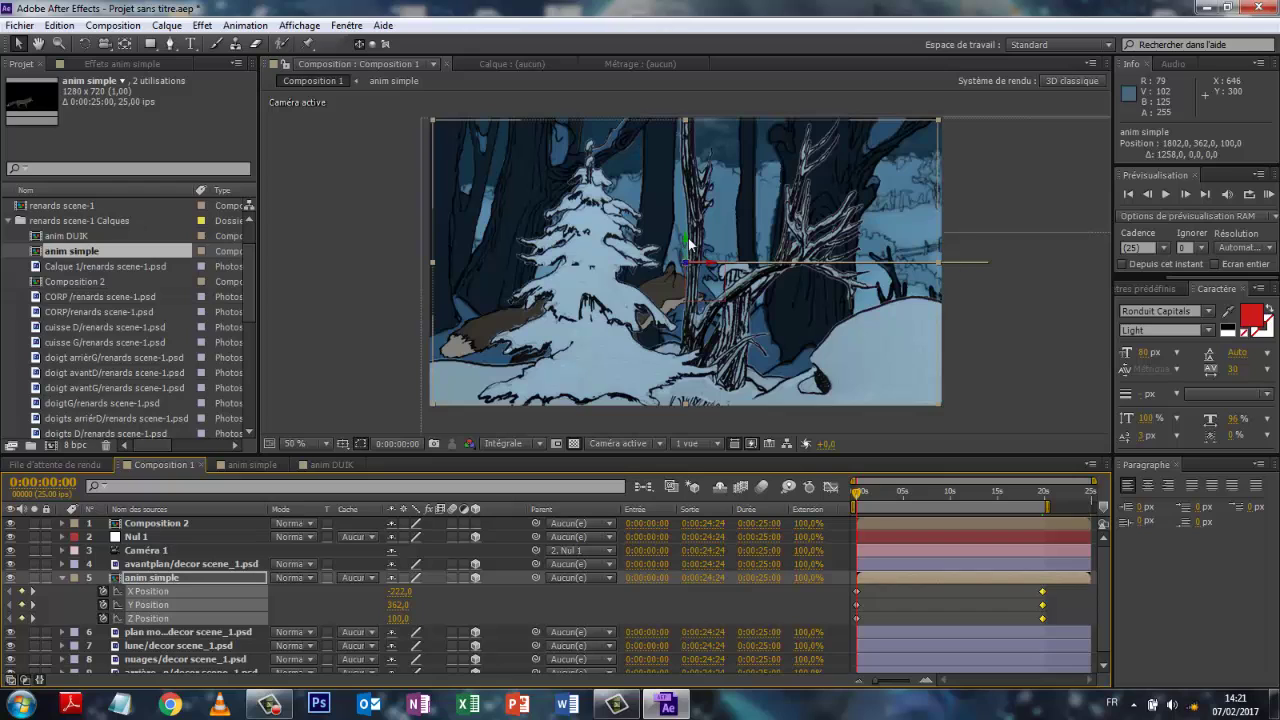
pyautogui.moveTo(692, 246); pyautogui.dragTo(693, 253)
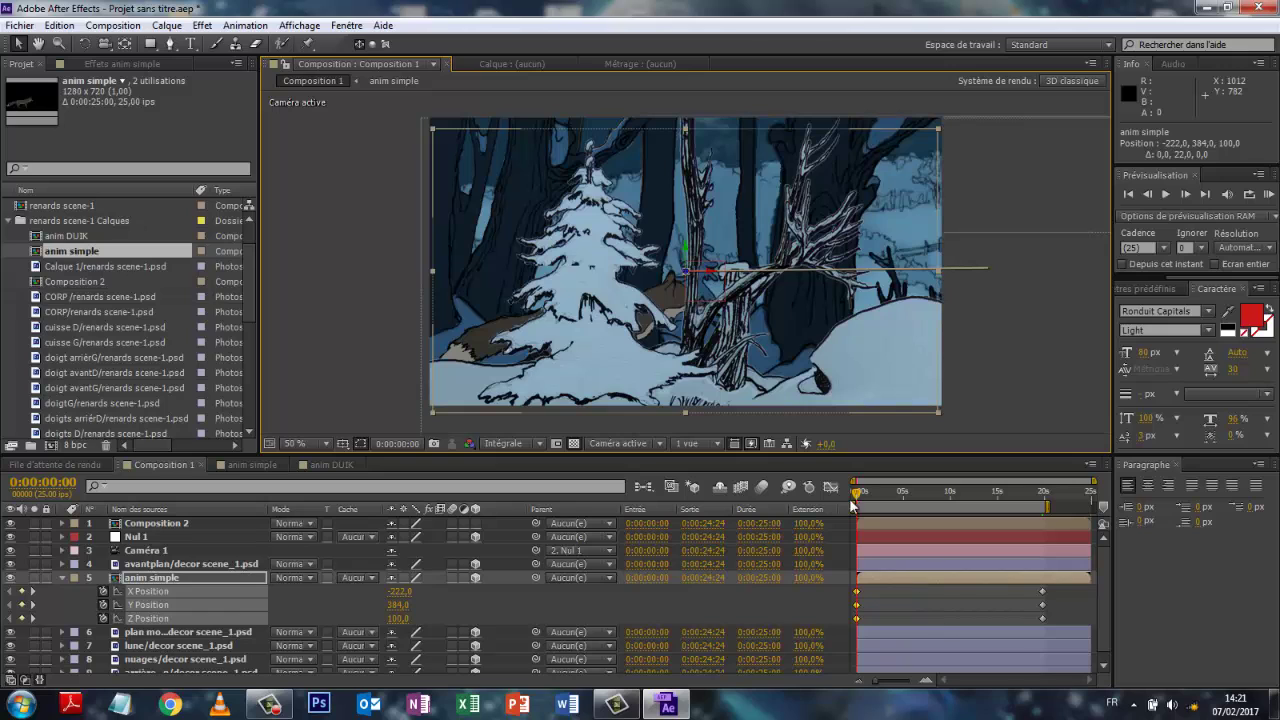
pyautogui.moveTo(852, 505); pyautogui.dragTo(1048, 524)
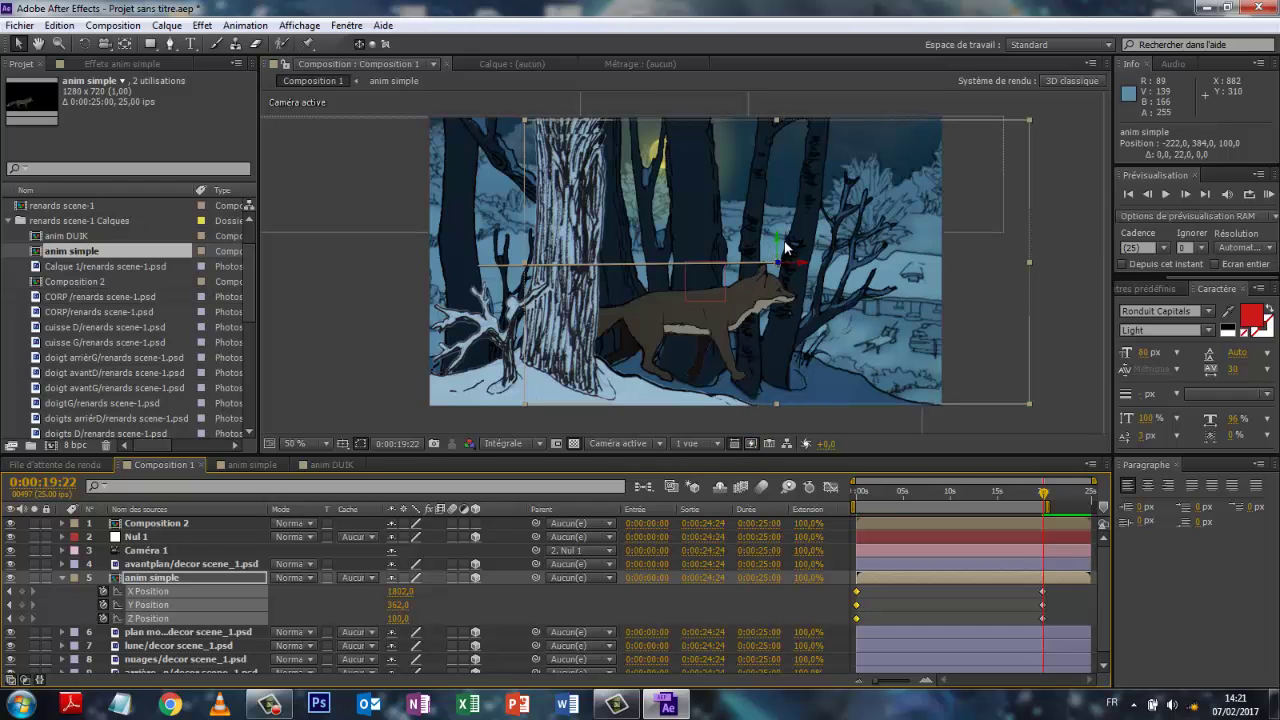
pyautogui.moveTo(789, 249); pyautogui.dragTo(782, 267)
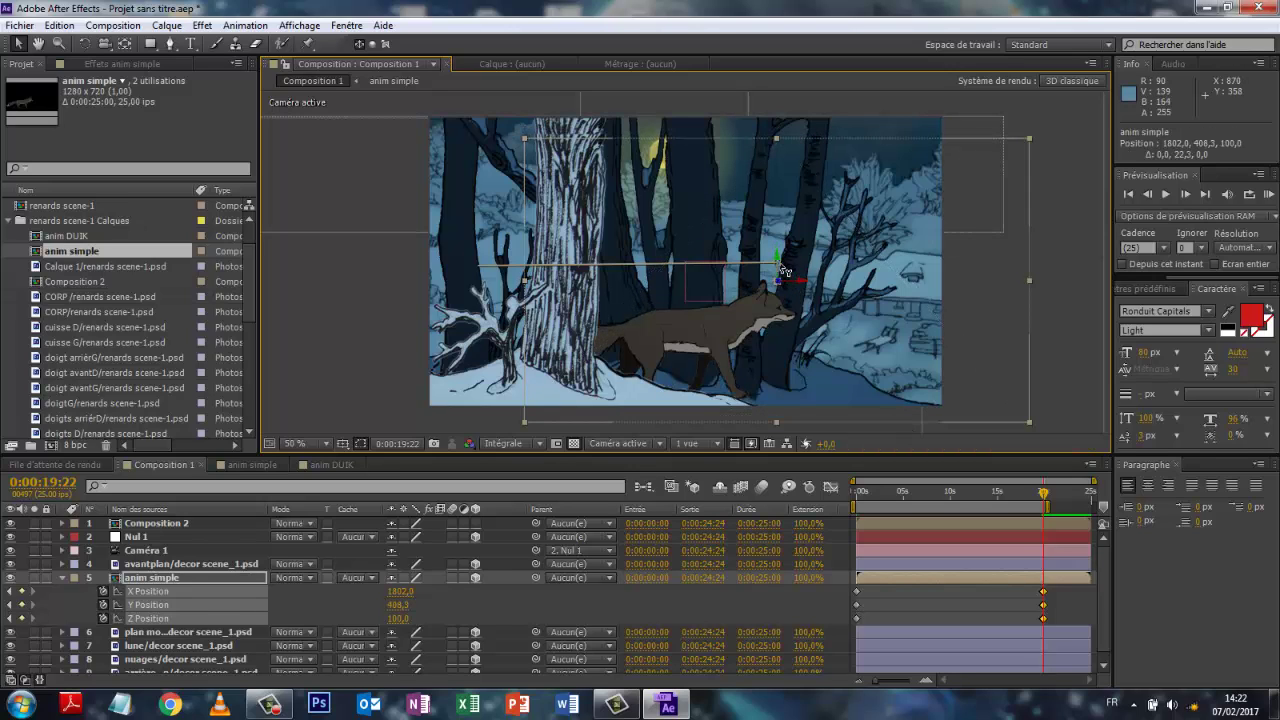
pyautogui.moveTo(784, 276); pyautogui.dragTo(786, 279)
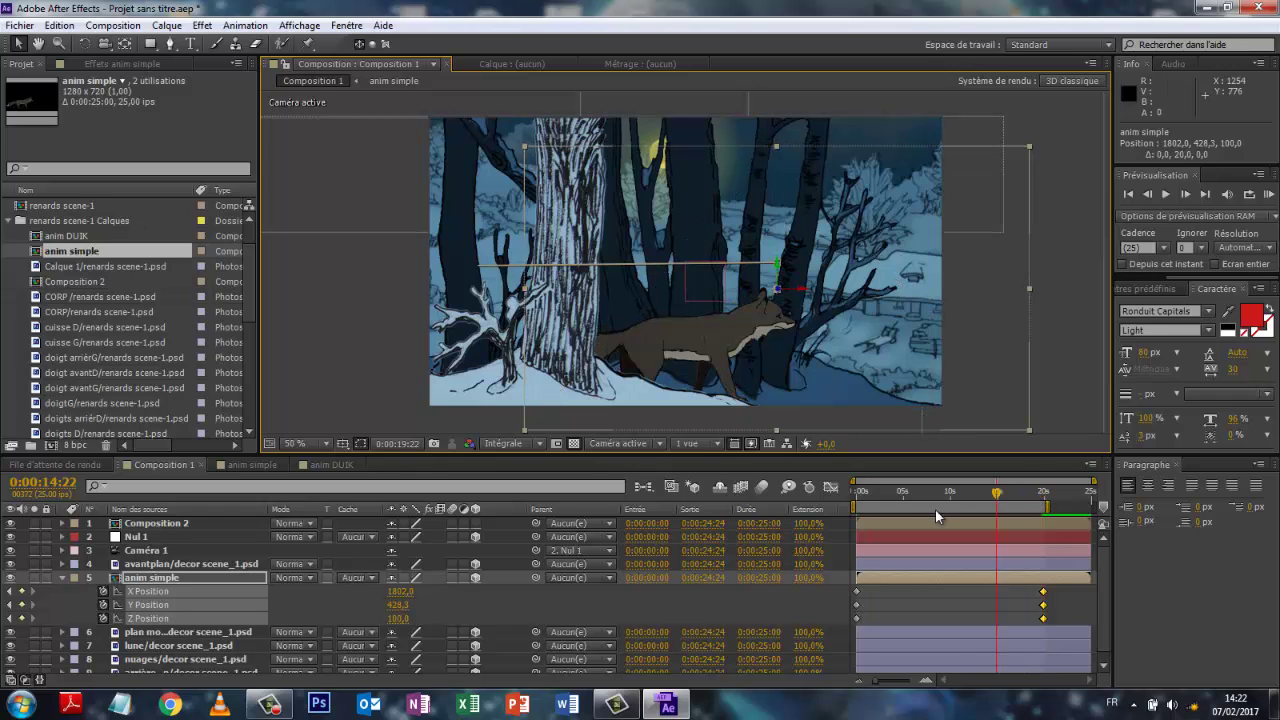
# - Preview the fox's movement across the scene from the first frame of Composition 1
pyautogui.press('Home')
pyautogui.press('space')
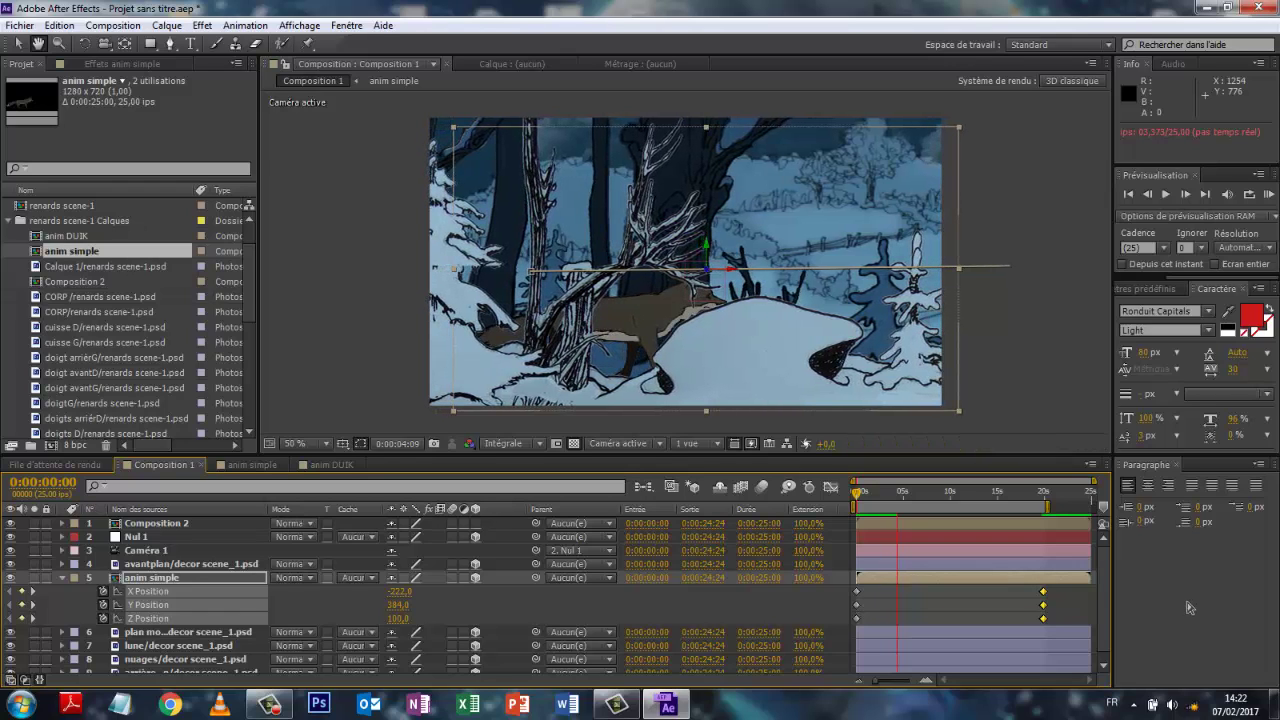
pyautogui.press('space')
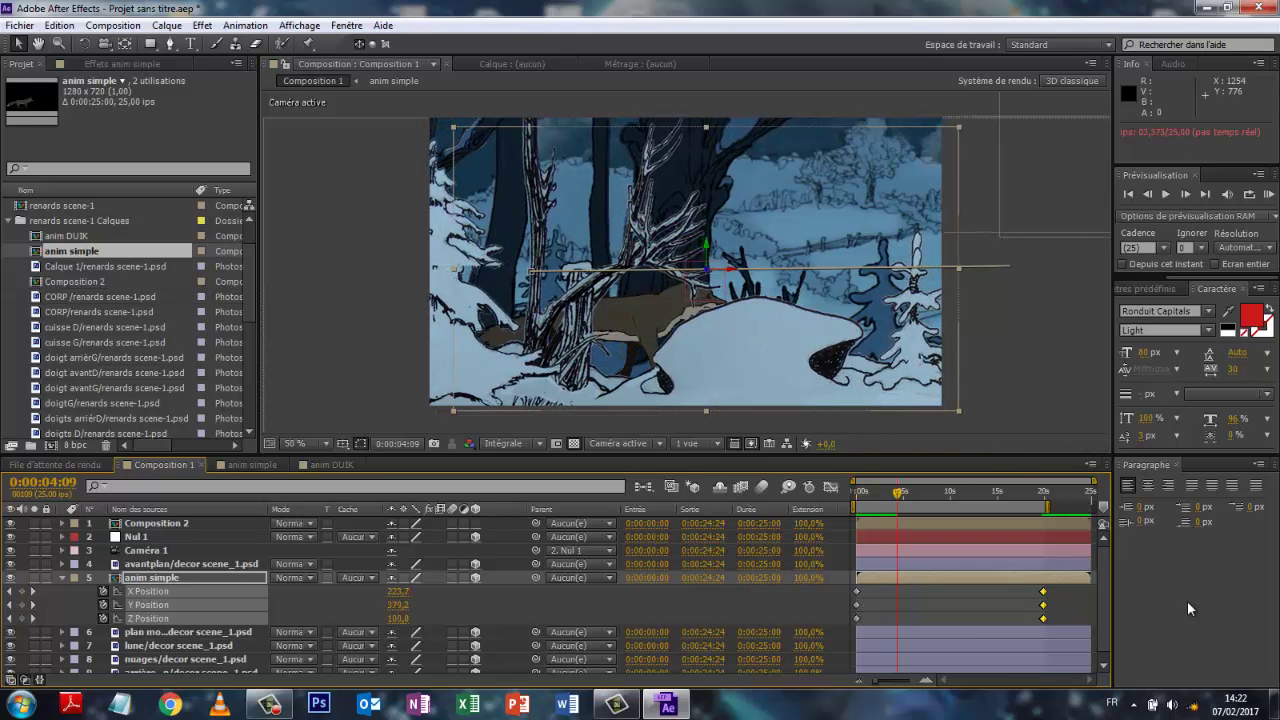
# - In the anim simple composition, move the PATTE arrié D layer's anchor point up to the top of the hind leg
pyautogui.click(240, 464)
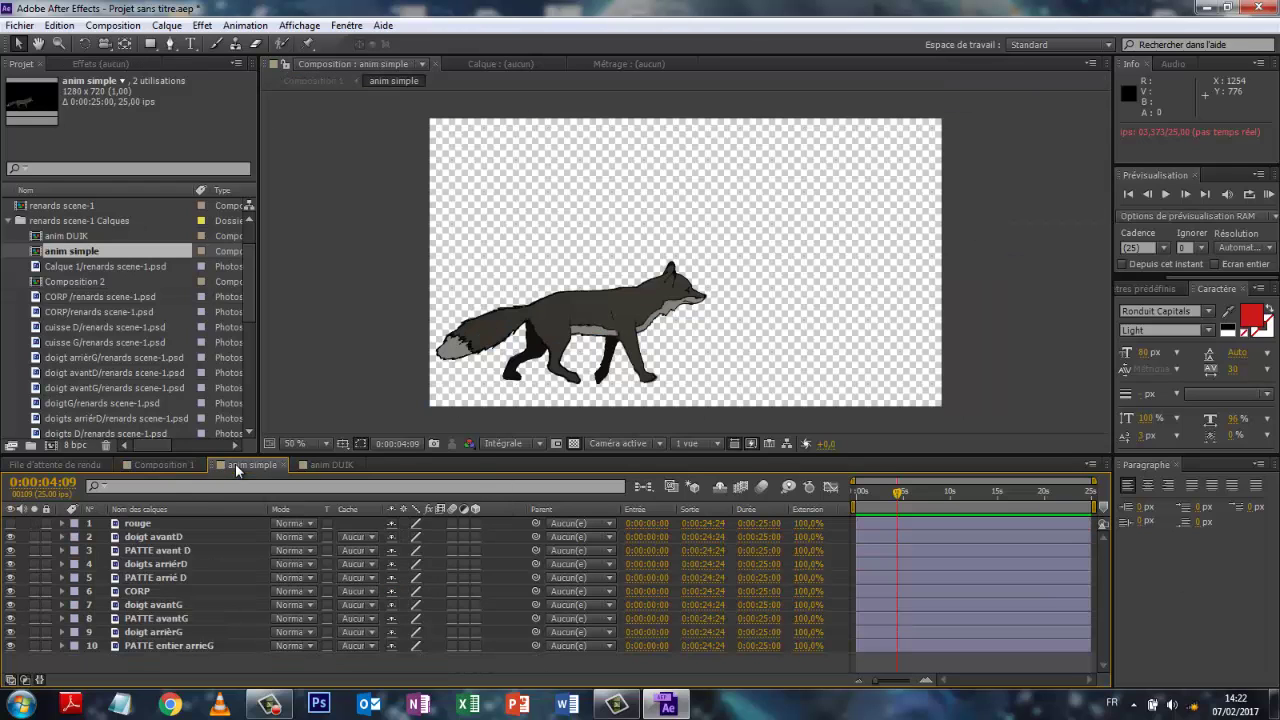
pyautogui.click(564, 333)
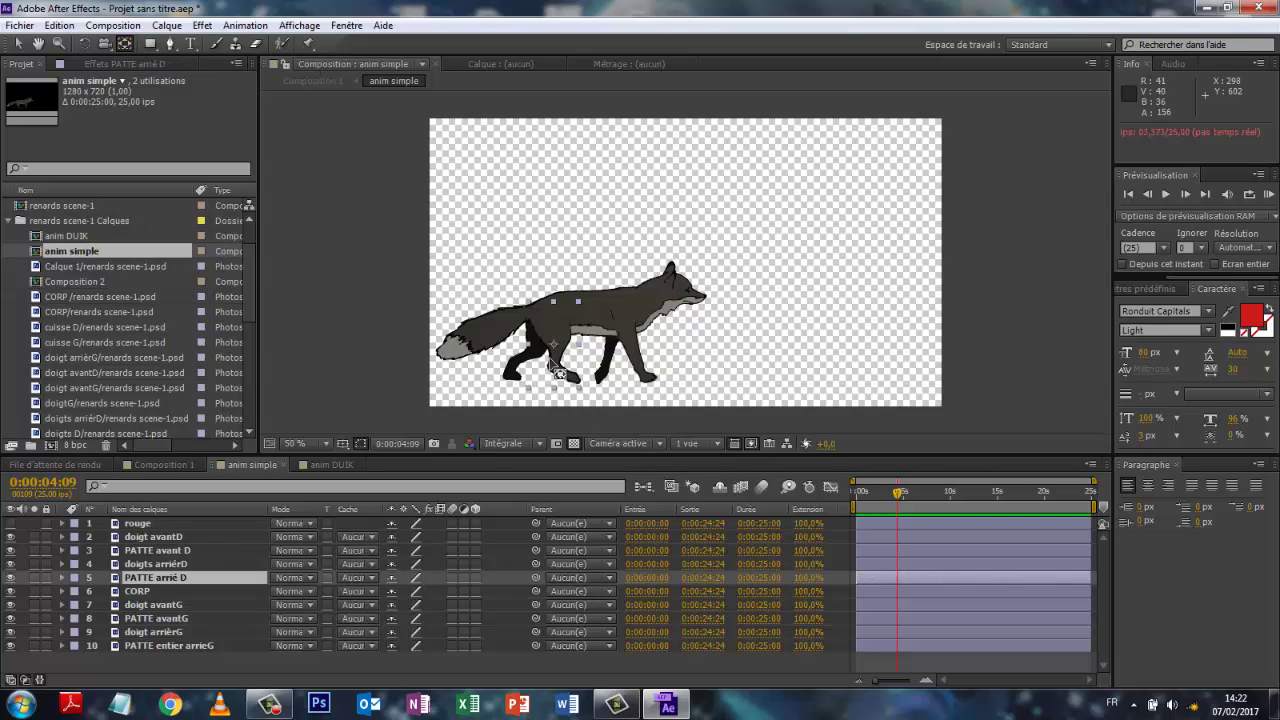
pyautogui.moveTo(565, 354); pyautogui.dragTo(563, 311)
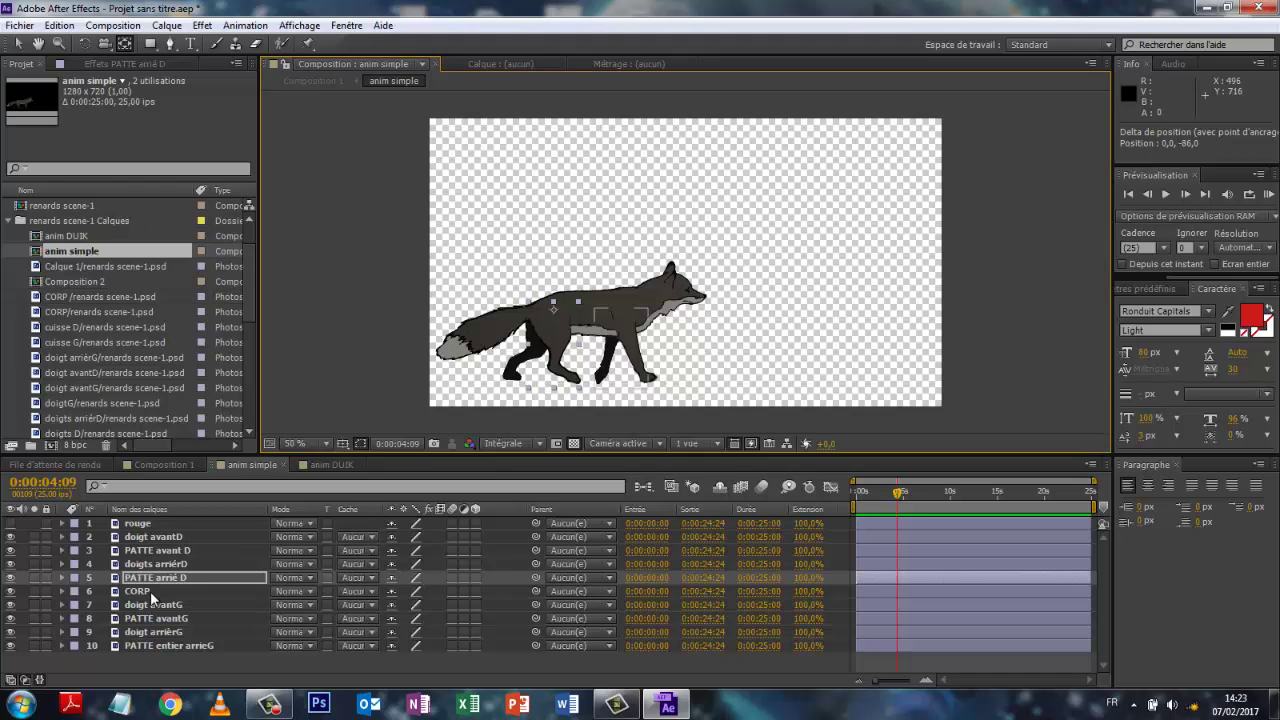
# - Test the PATTE arrié D layer's rotation at 24° and reset it to 0°
pyautogui.press('r')
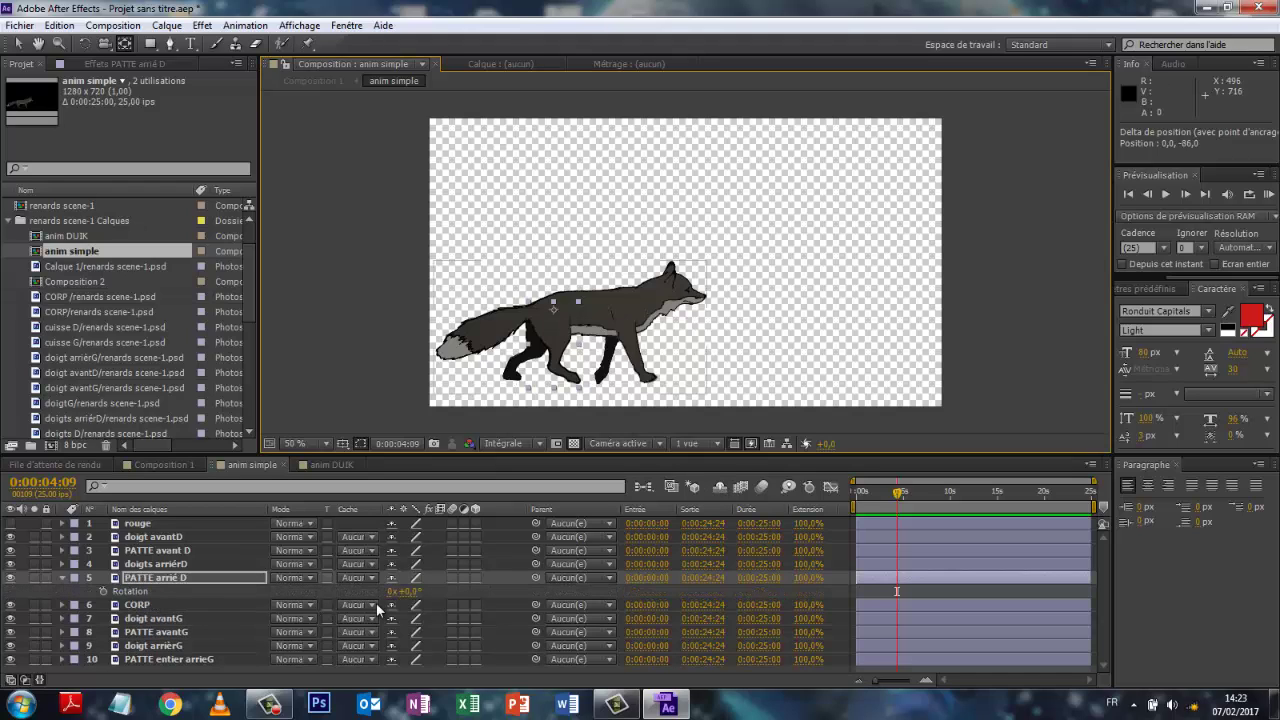
pyautogui.moveTo(412, 595); pyautogui.dragTo(431, 591)
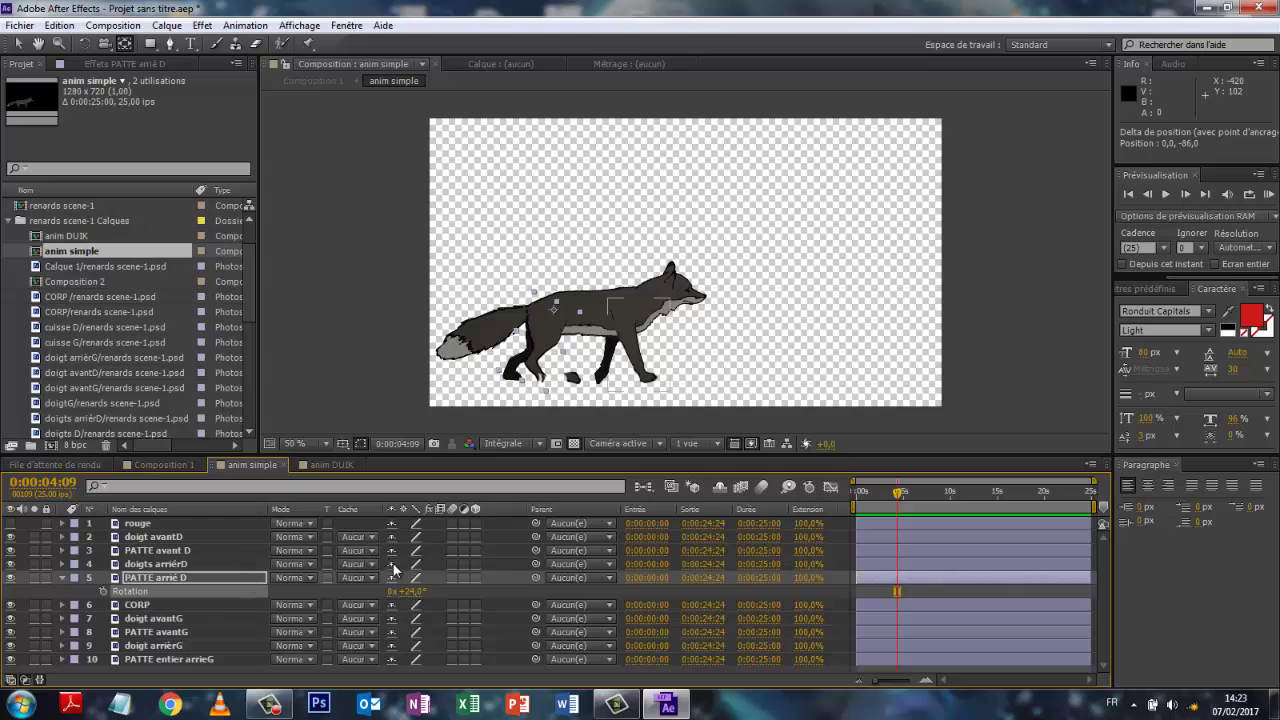
pyautogui.write('0')
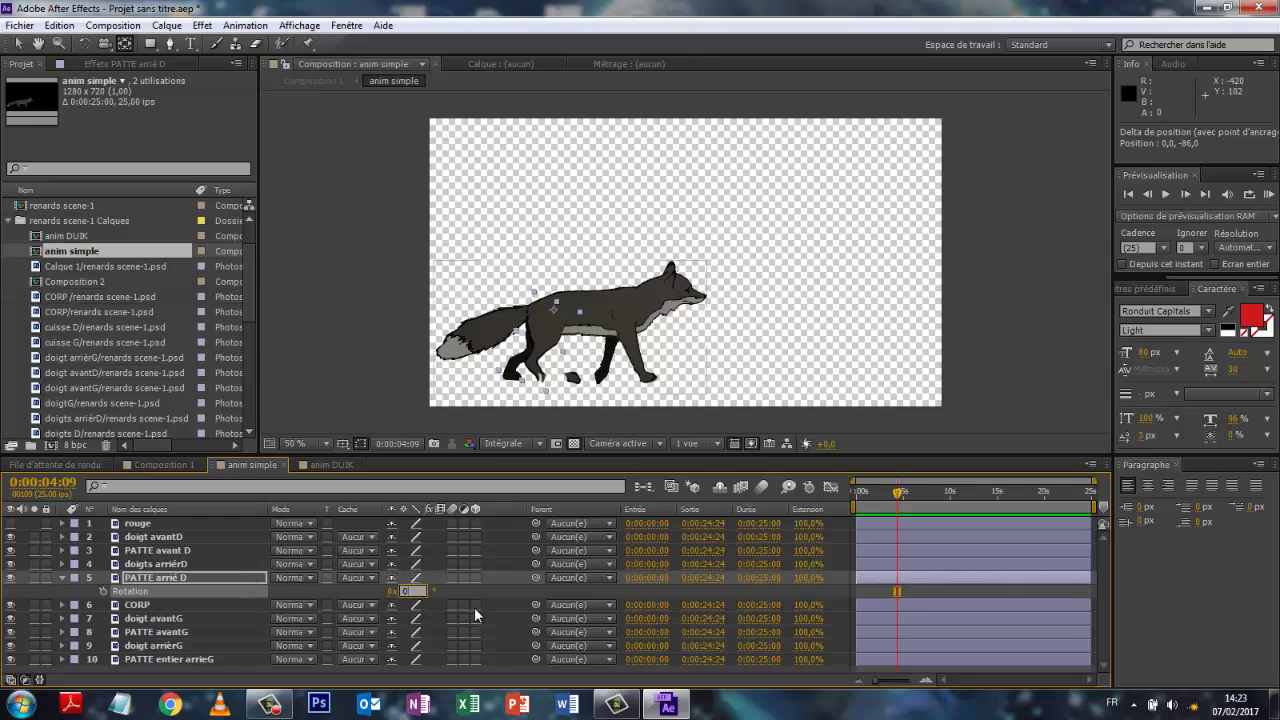
pyautogui.click(467, 589)
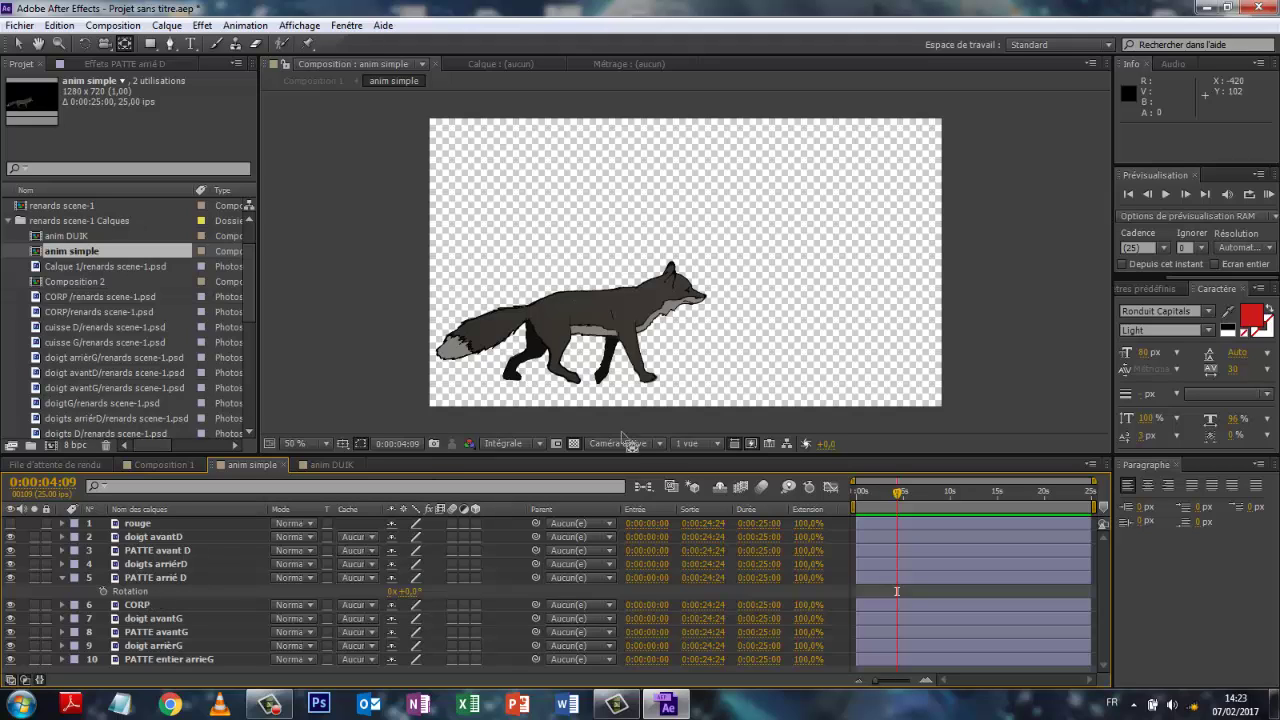
# - Parent the doigts arriérD layer to the PATTE arrié D layer
pyautogui.click(18, 44)
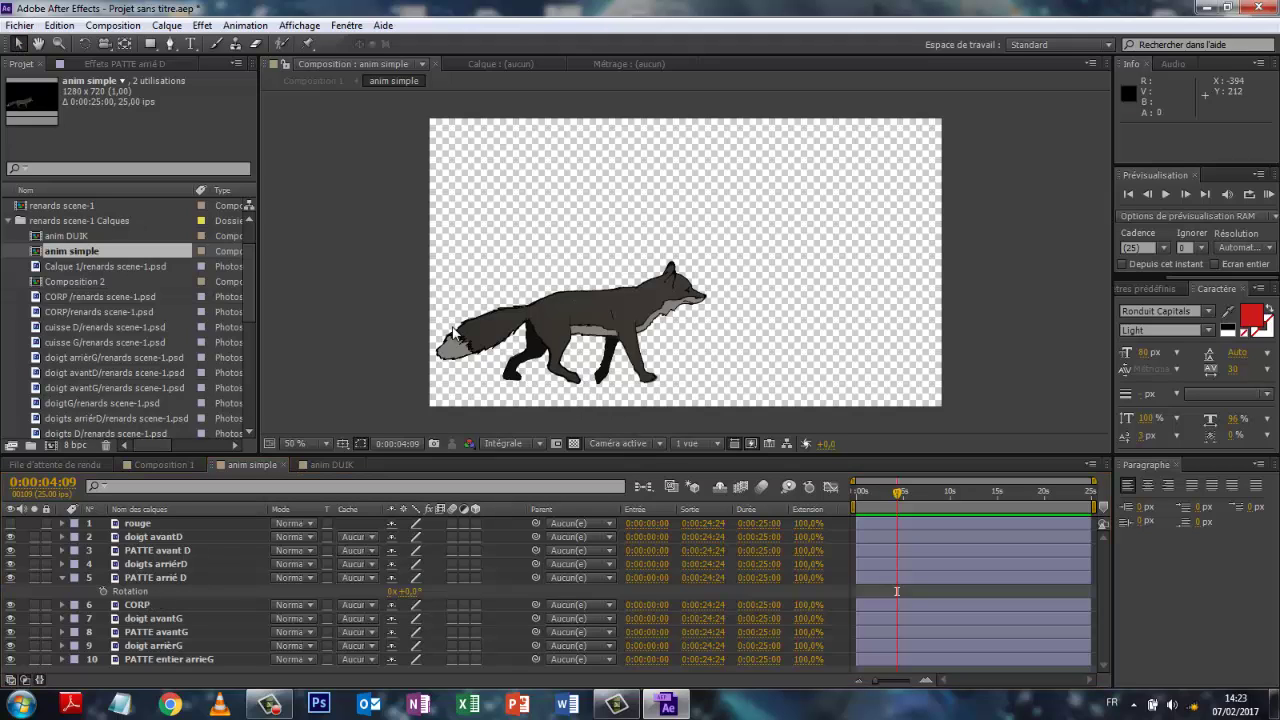
pyautogui.click(579, 388)
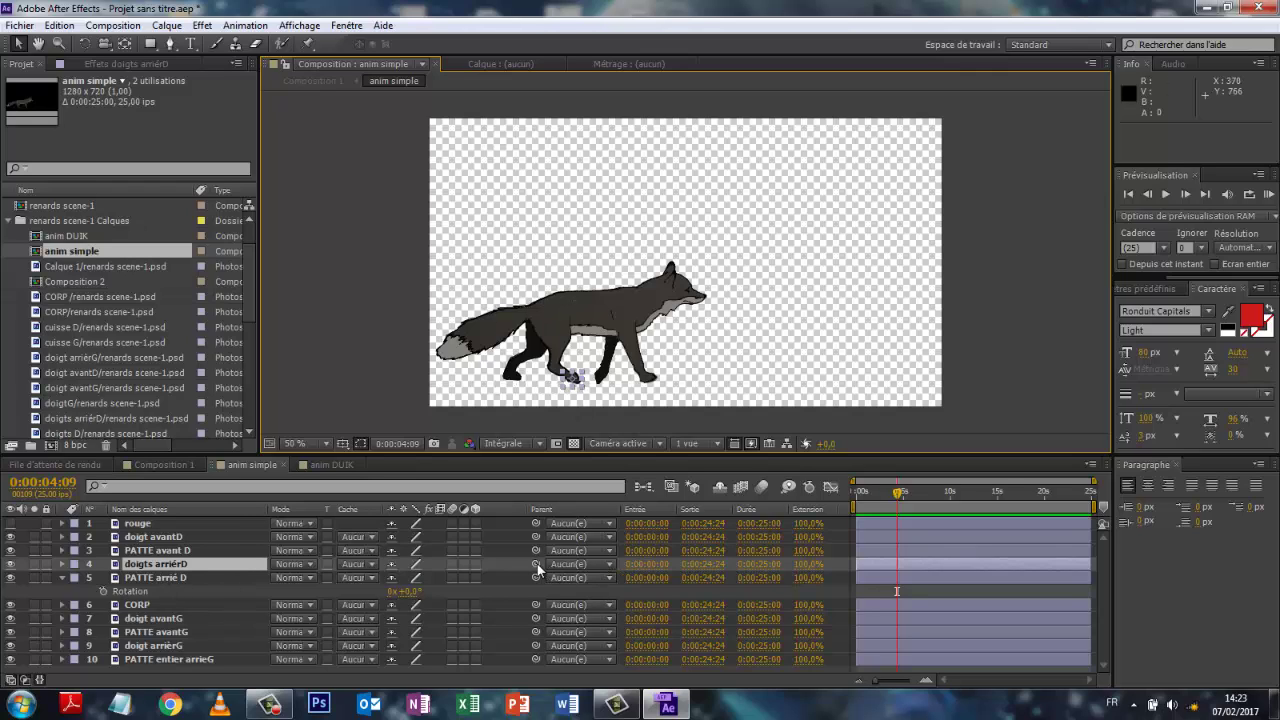
pyautogui.moveTo(537, 564); pyautogui.dragTo(220, 586)
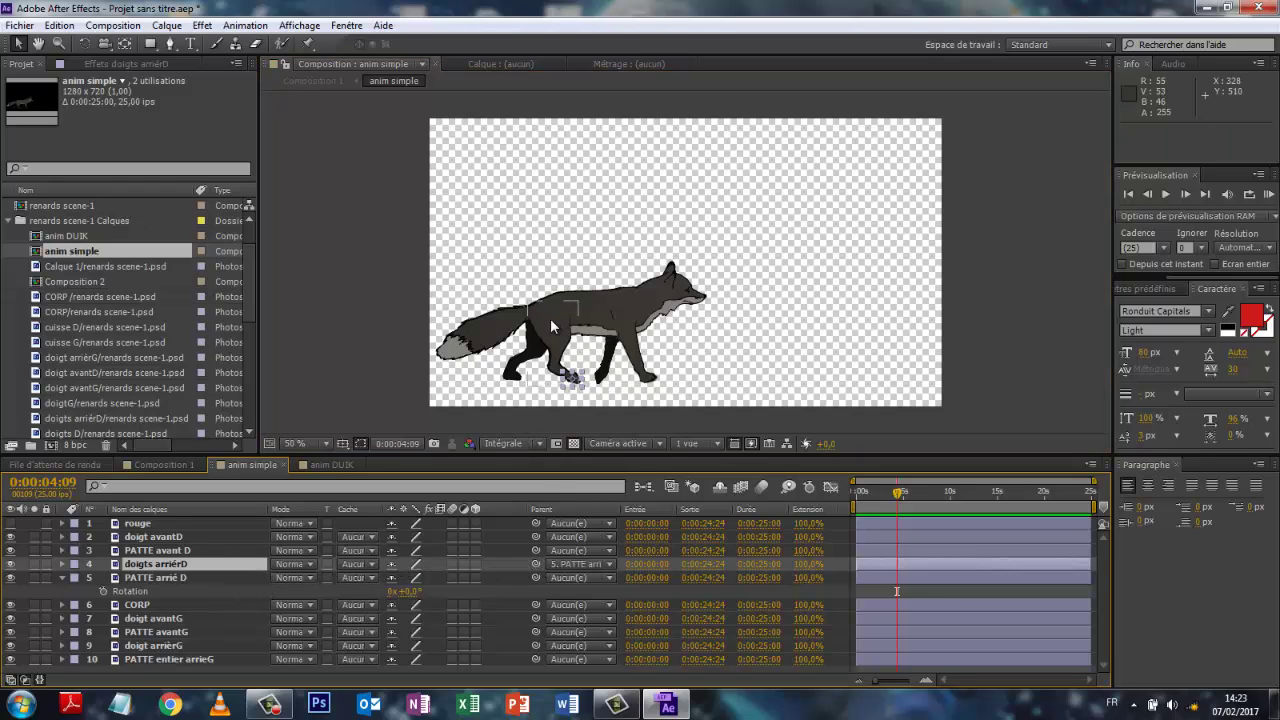
# - Rotate the PATTE arrié D layer to 14° to test the hind leg with its attached toes
pyautogui.click(151, 581)
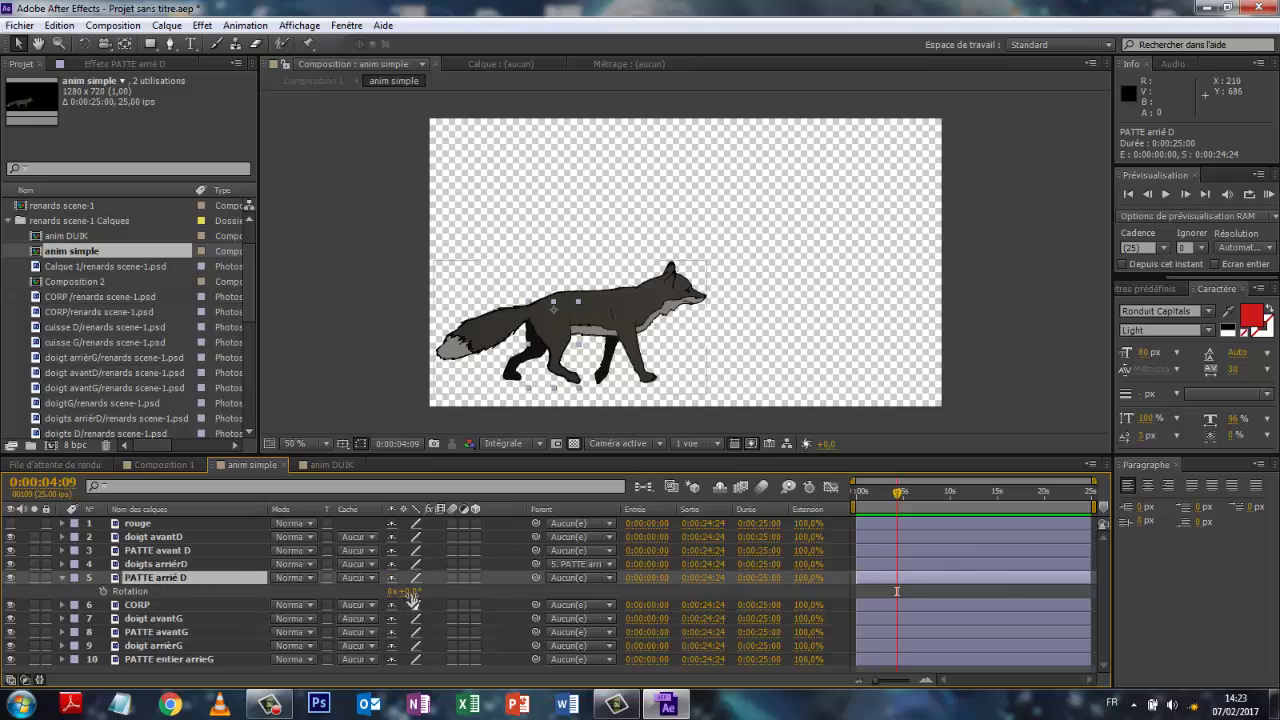
pyautogui.hotkey('alt', 'shift', 'r')
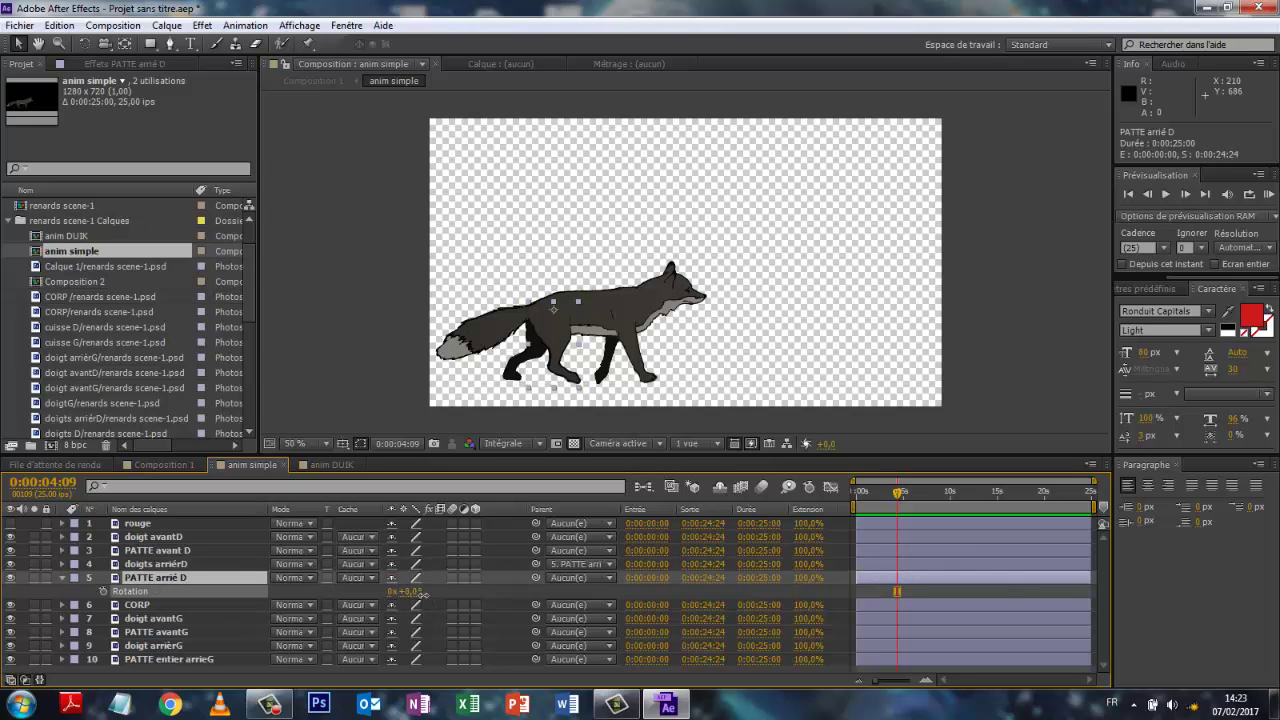
pyautogui.click(425, 594)
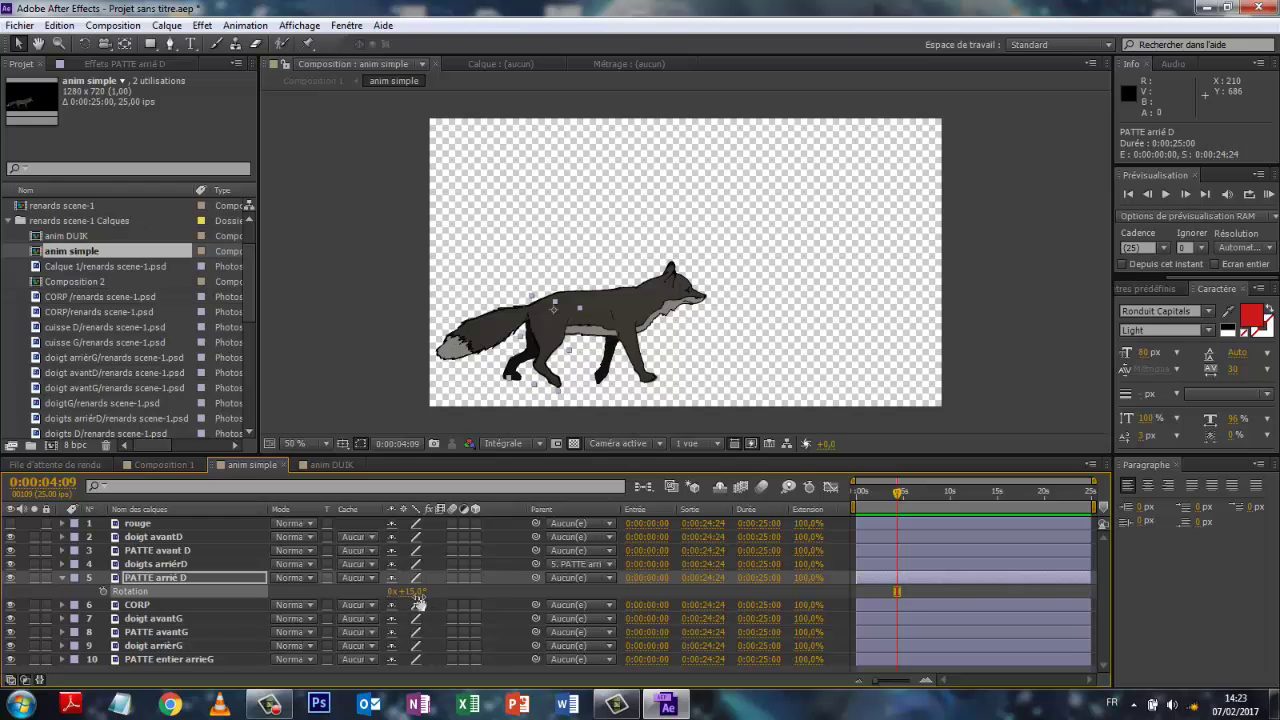
pyautogui.moveTo(427, 597); pyautogui.dragTo(435, 596)
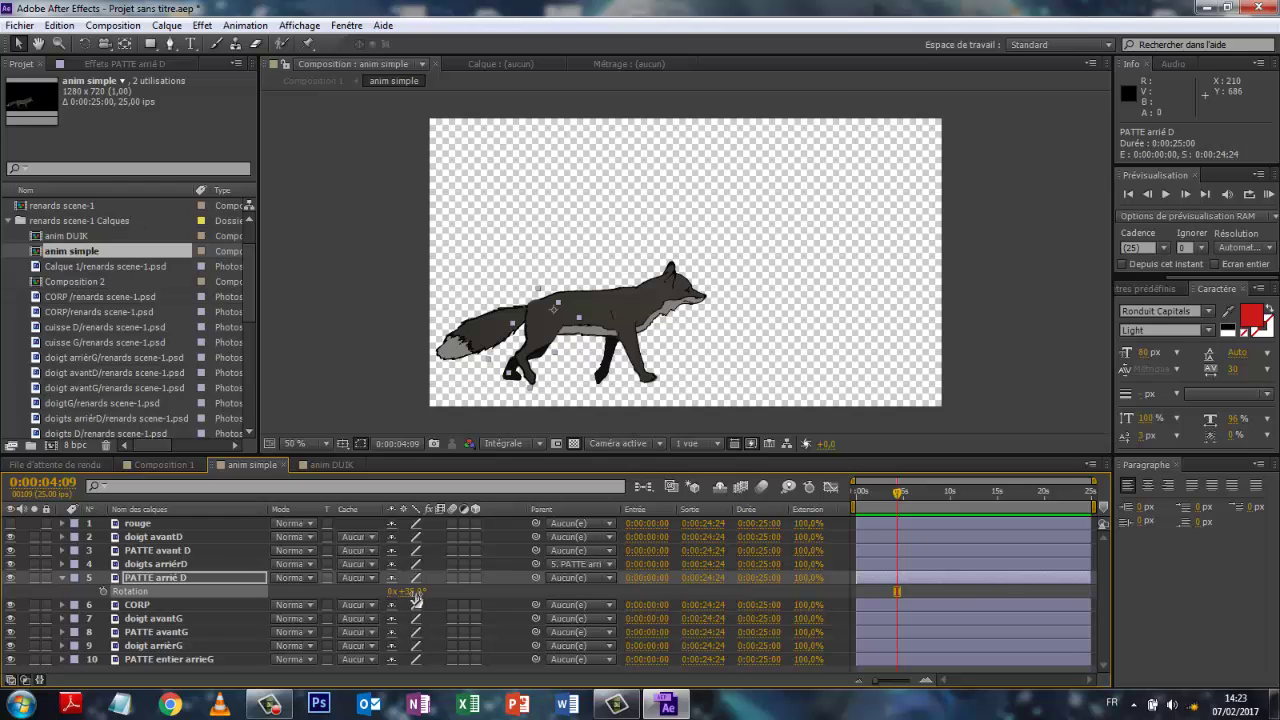
pyautogui.moveTo(416, 598)
pyautogui.mouseDown()
pyautogui.moveTo(383, 600)
pyautogui.moveTo(417, 600)
pyautogui.mouseUp()
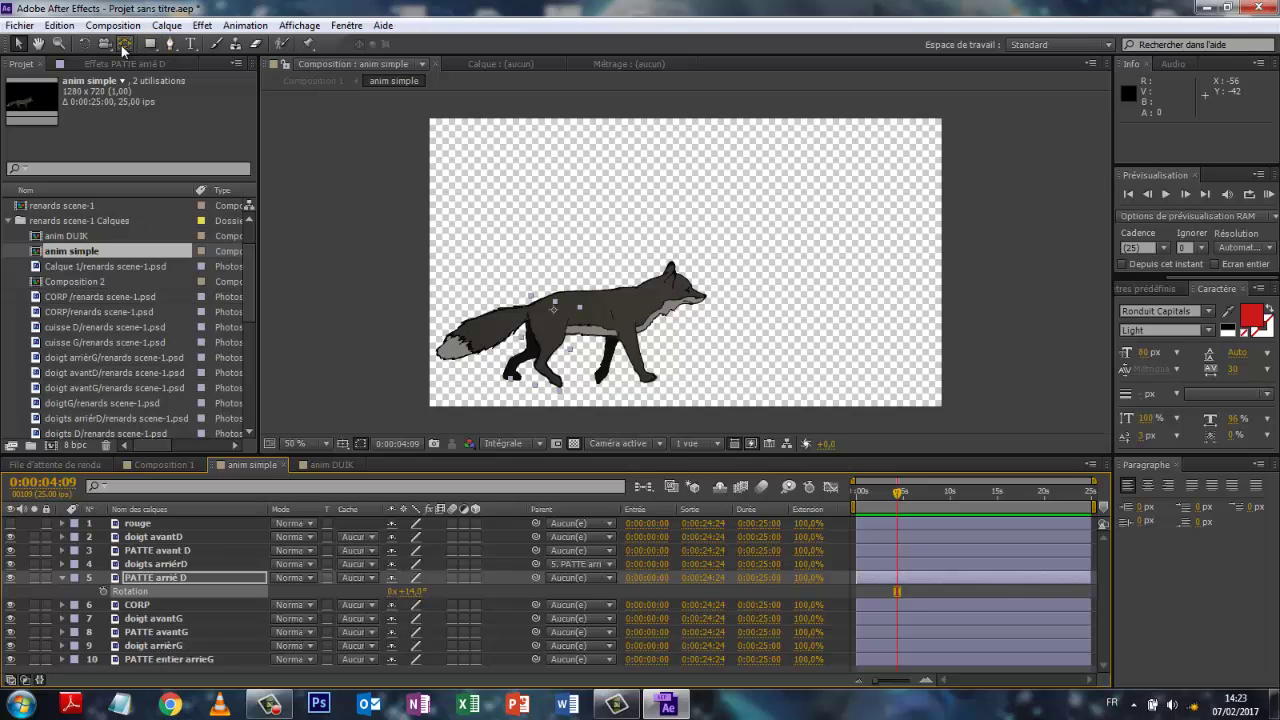
pyautogui.click(308, 44)
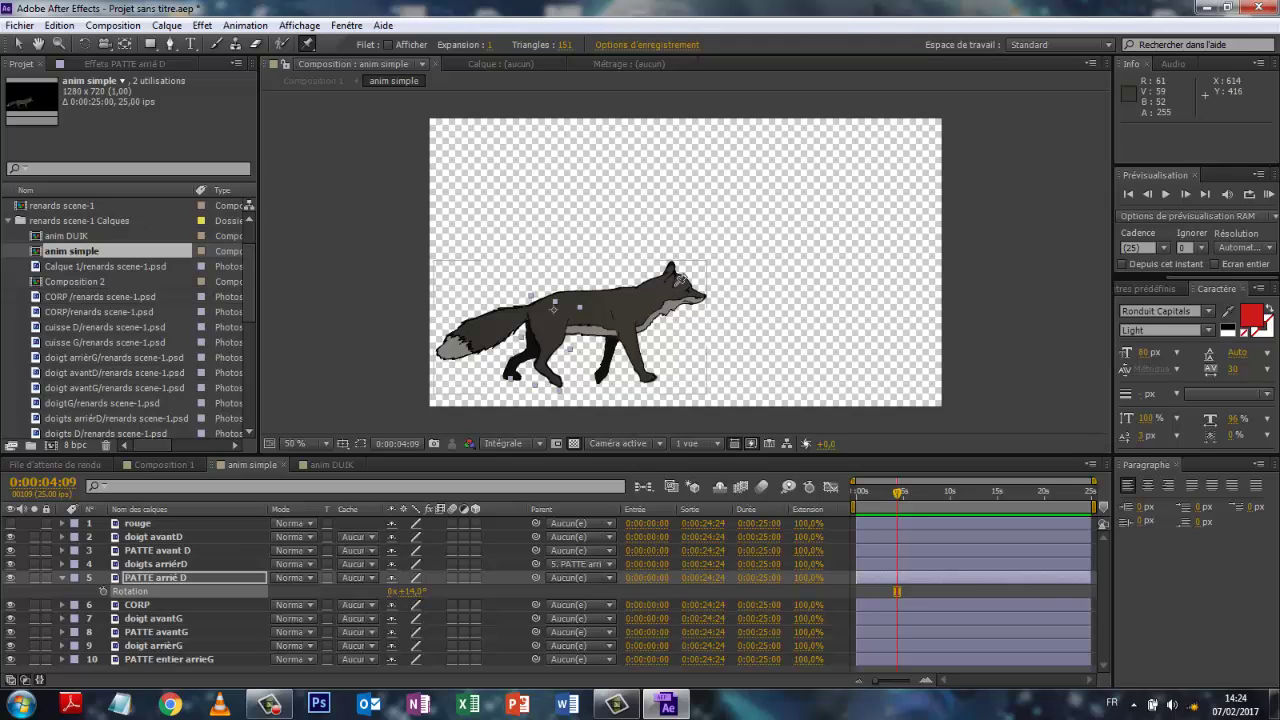
pyautogui.click(677, 287)
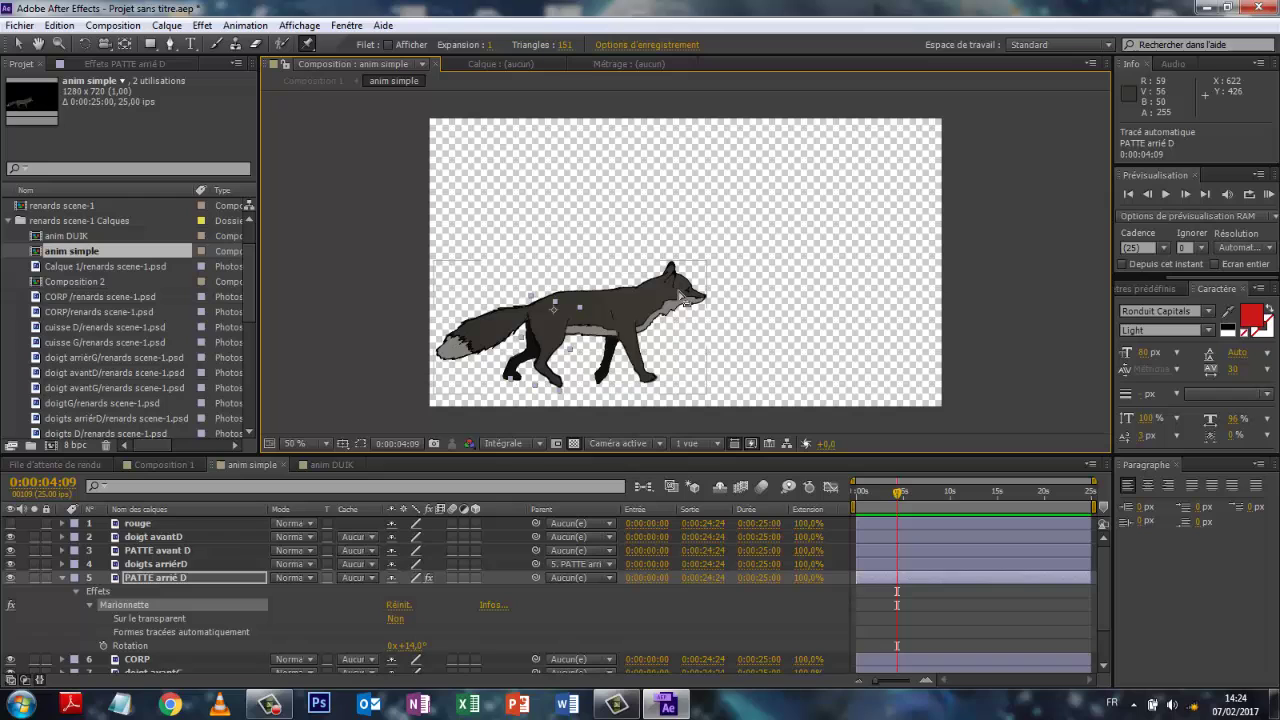
pyautogui.click(64, 28)
pyautogui.click(75, 44)
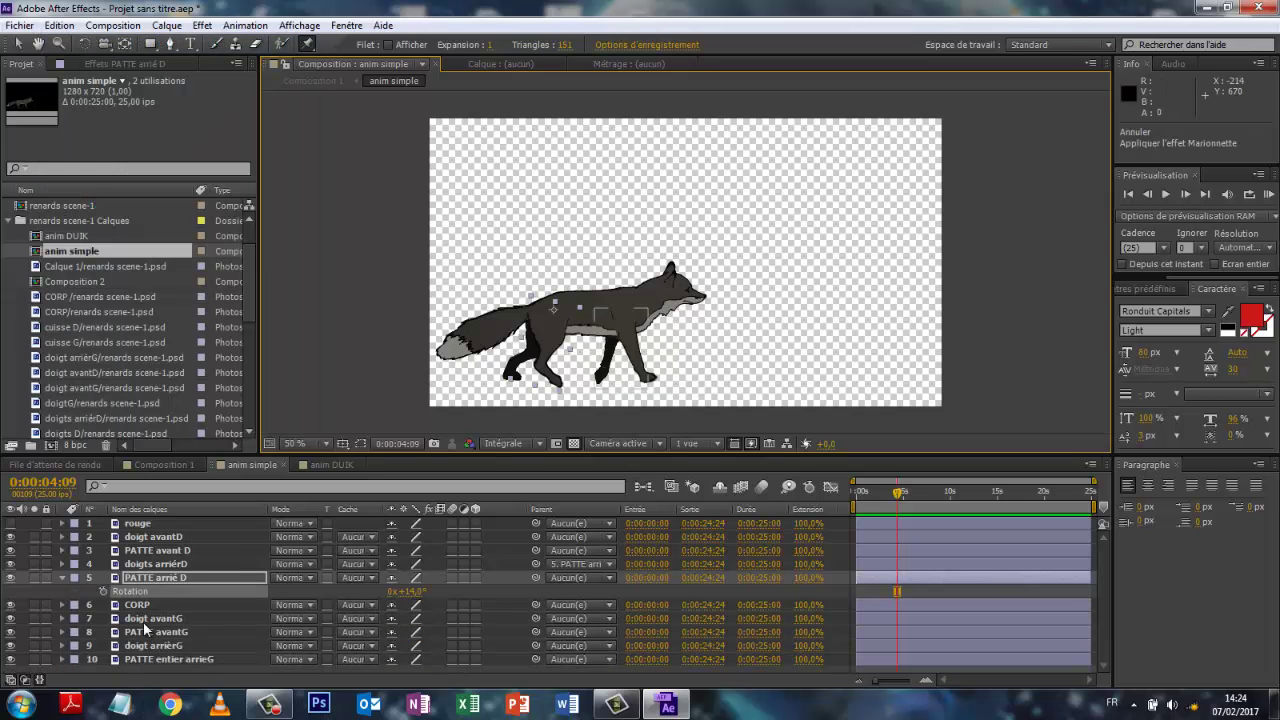
# - Place eight puppet pins on the CORP layer, running from the fox's head along its back to the tail tip
pyautogui.click(145, 606)
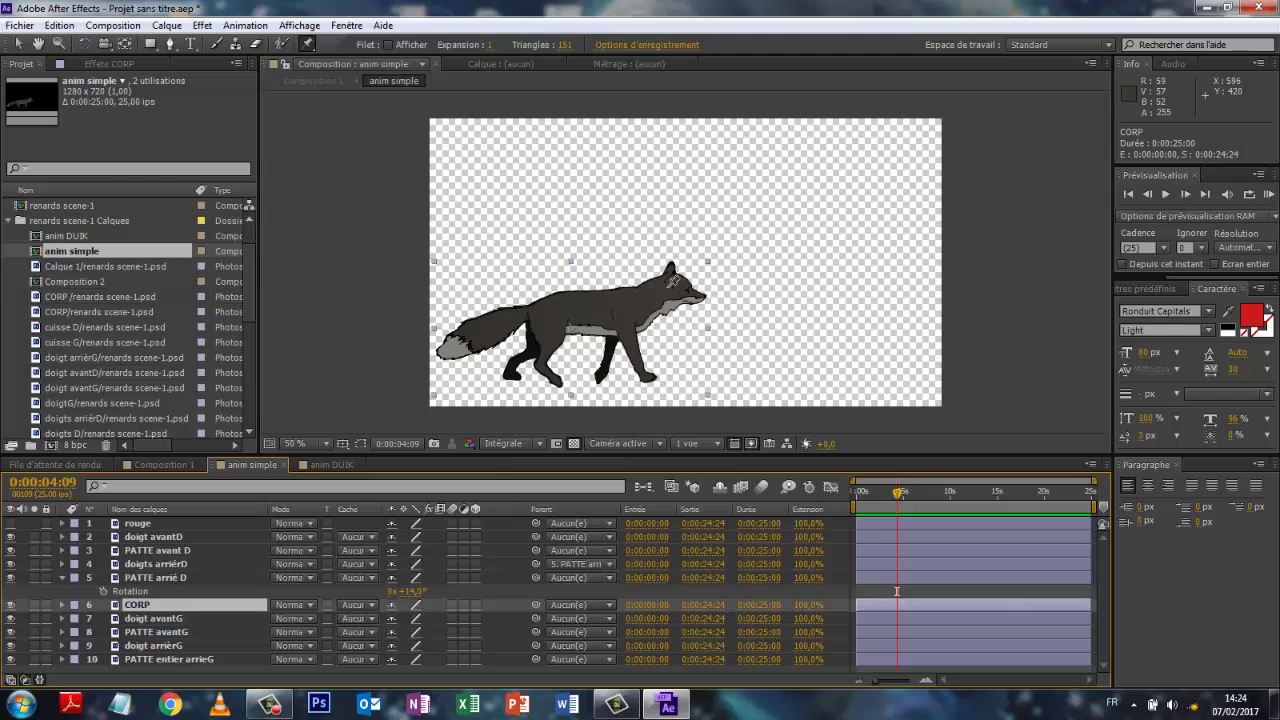
pyautogui.click(676, 286)
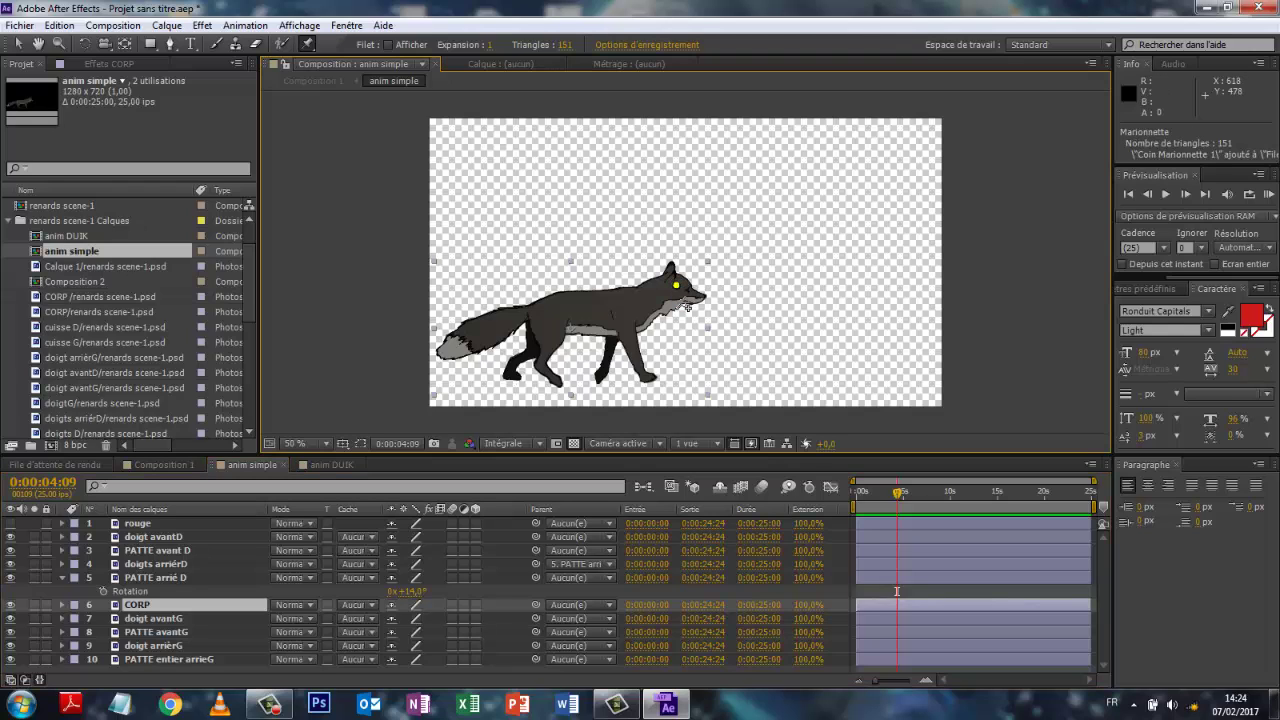
pyautogui.click(606, 301)
pyautogui.click(569, 303)
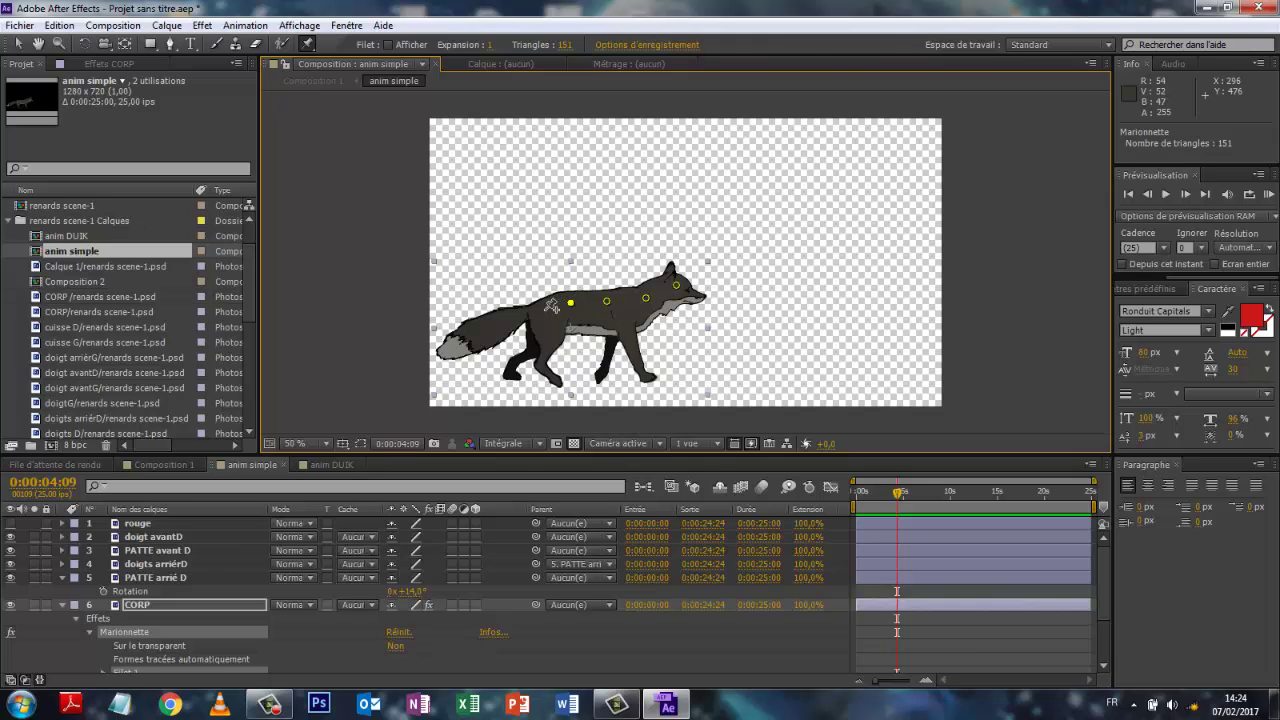
pyautogui.click(544, 310)
pyautogui.click(521, 311)
pyautogui.click(479, 331)
pyautogui.click(453, 348)
# - At 0:00:04:09, move the CORP layer's head pin slightly down and its tail-tip pin slightly up
pyautogui.moveTo(677, 288); pyautogui.dragTo(678, 300)
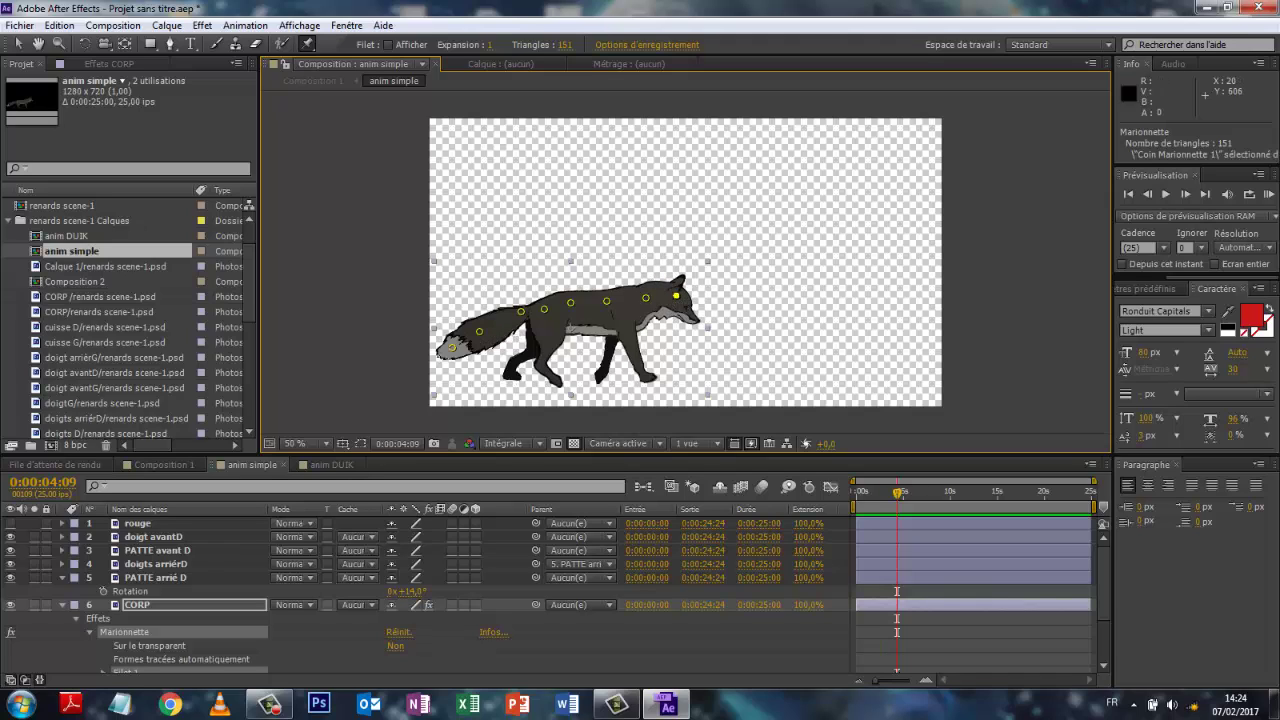
pyautogui.moveTo(453, 347); pyautogui.dragTo(451, 335)
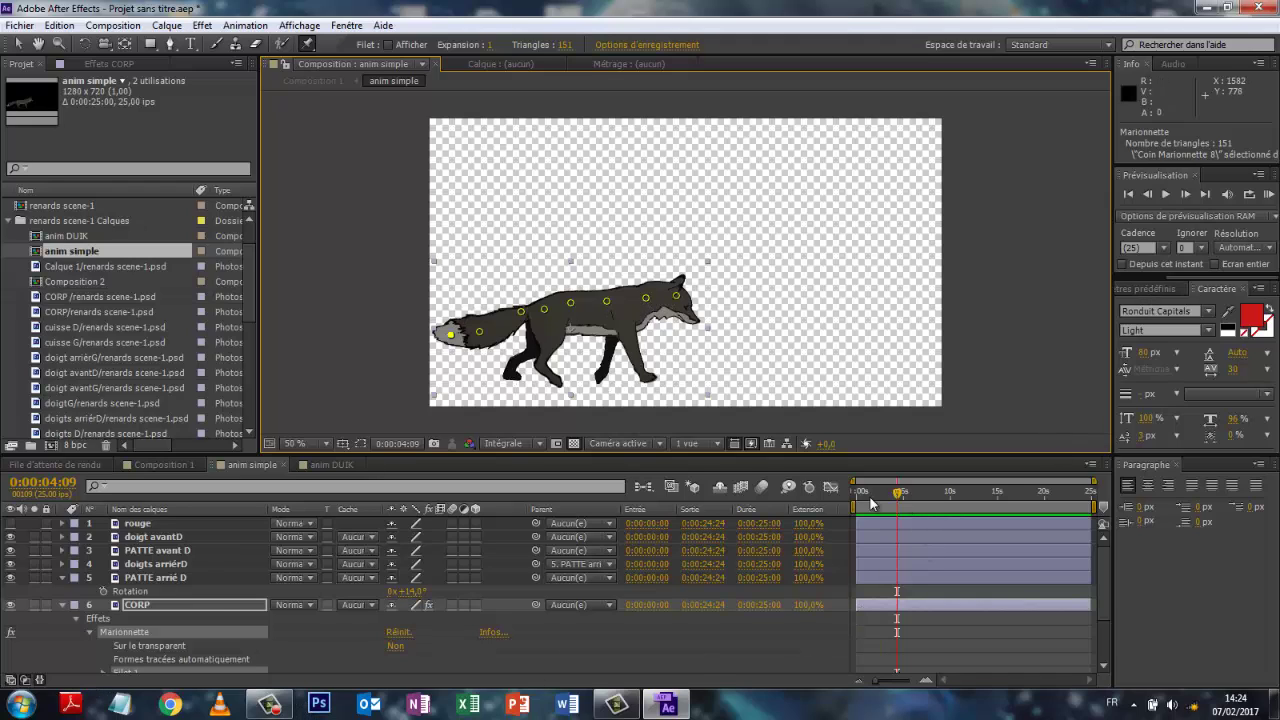
# - At 0:00:00:00, move the CORP layer's head pin up and its tail-tip pin down, and preview the animation
pyautogui.moveTo(871, 500); pyautogui.dragTo(856, 496)
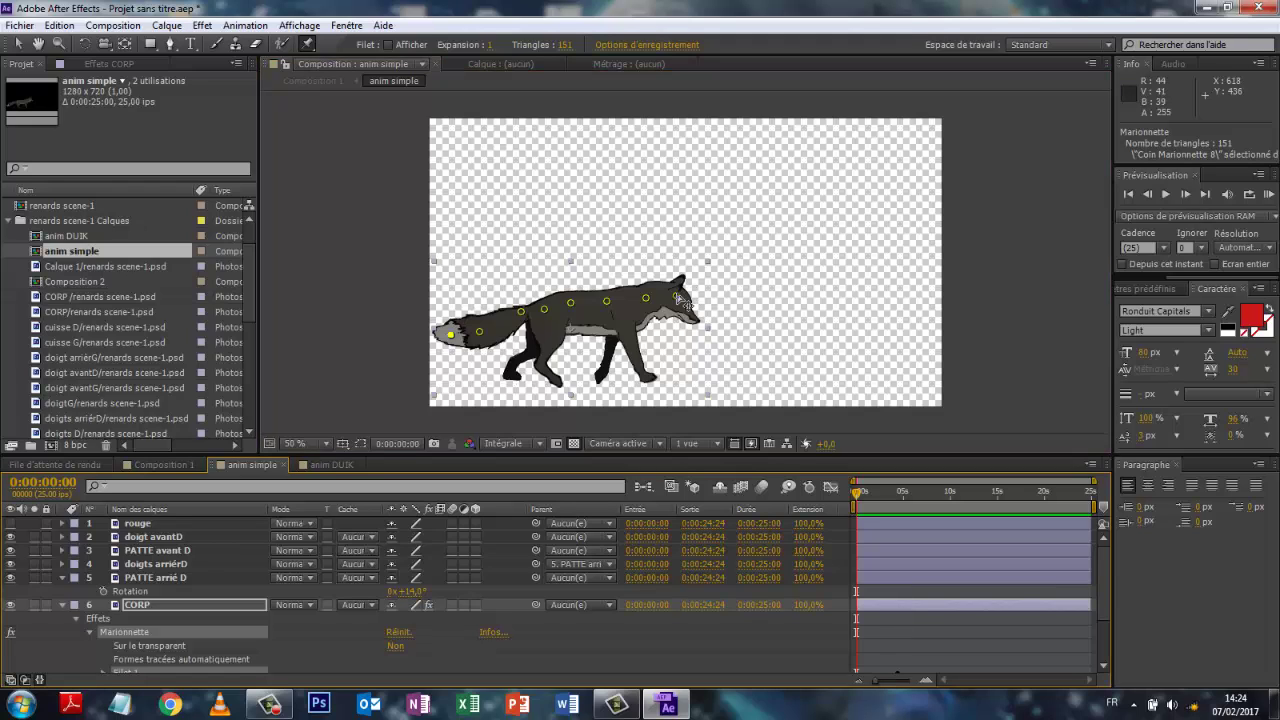
pyautogui.moveTo(680, 298); pyautogui.dragTo(676, 289)
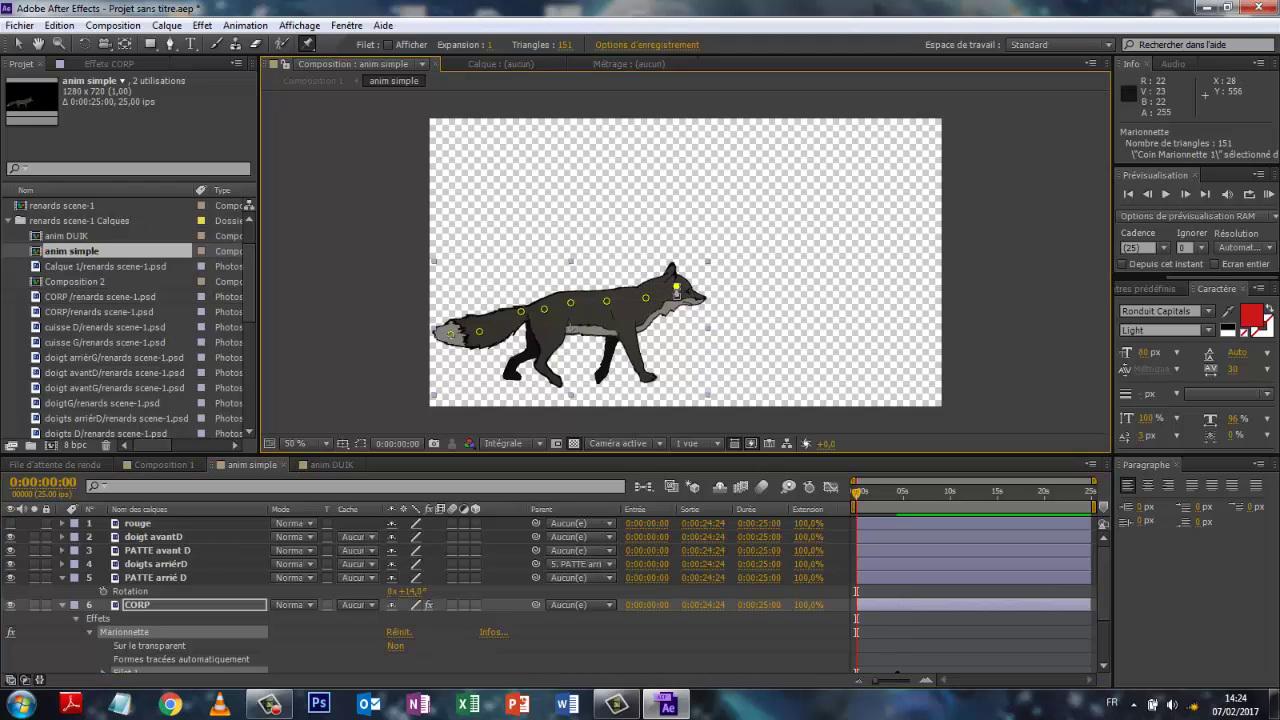
pyautogui.moveTo(451, 331); pyautogui.dragTo(456, 352)
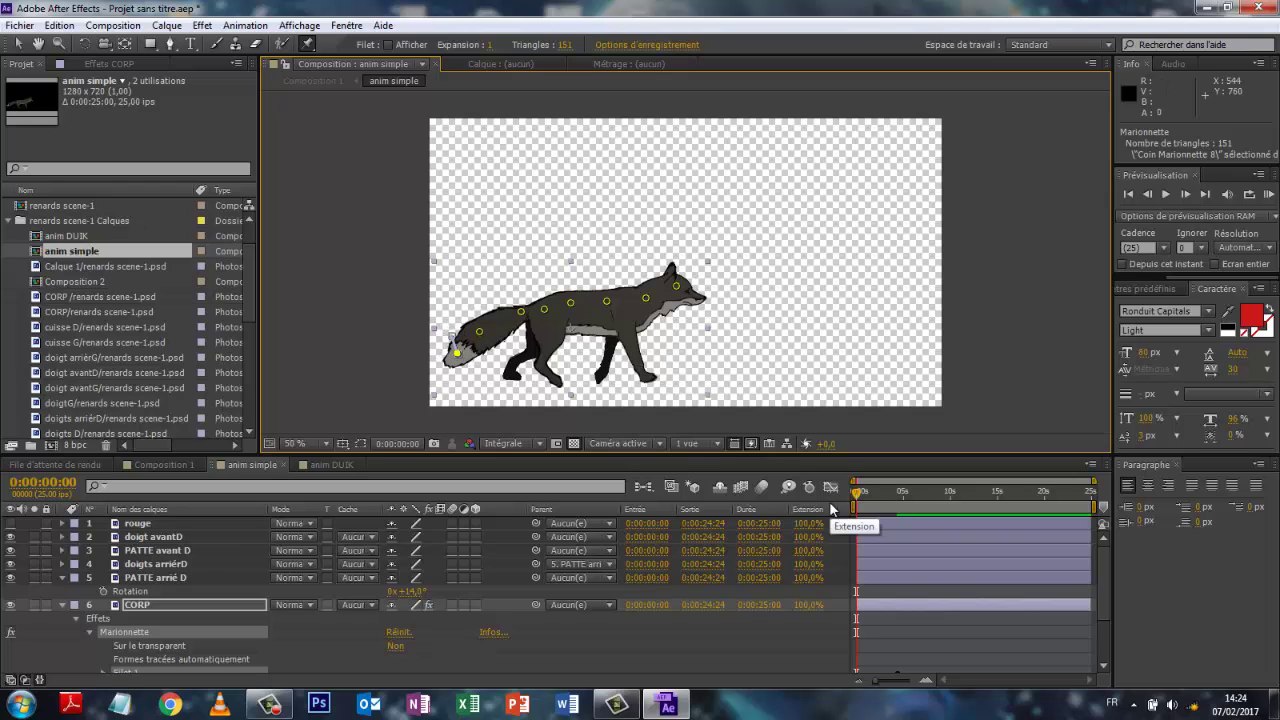
pyautogui.press('space')
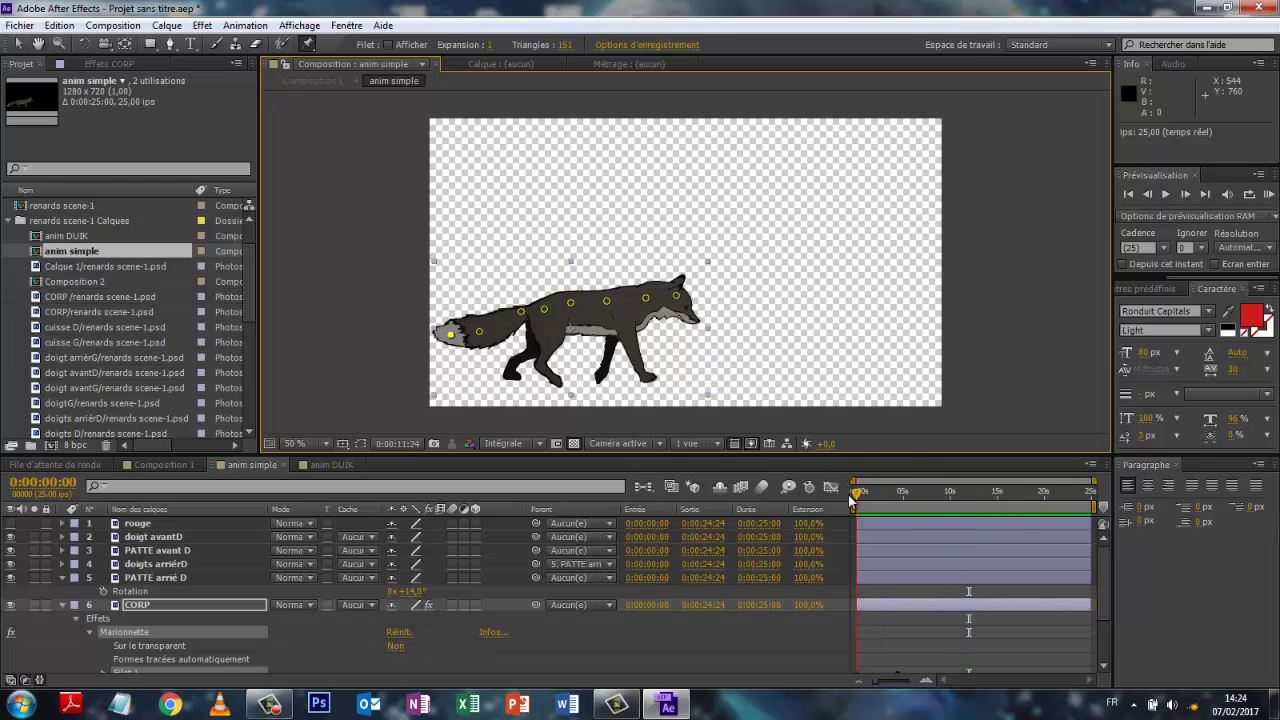
pyautogui.click(783, 373)
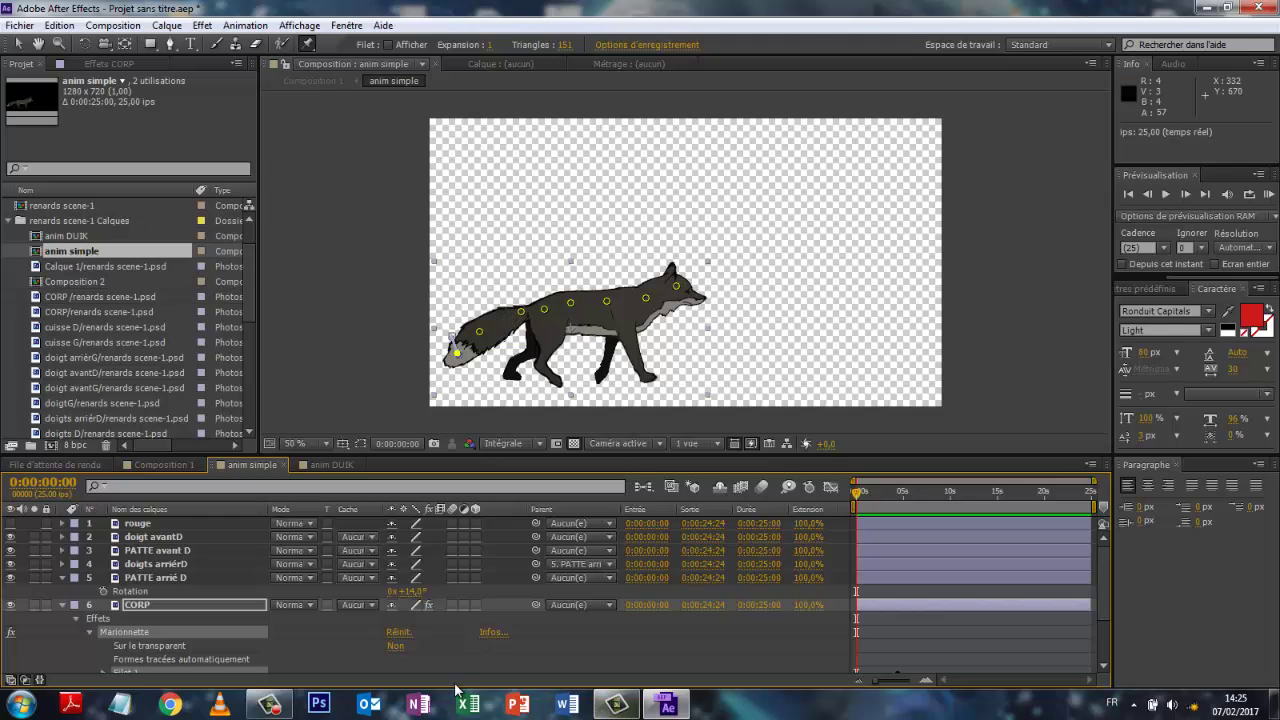
# - Collapse the CORP and PATTE arrié D layer properties and dismiss the Windows colour scheme message
pyautogui.click(61, 606)
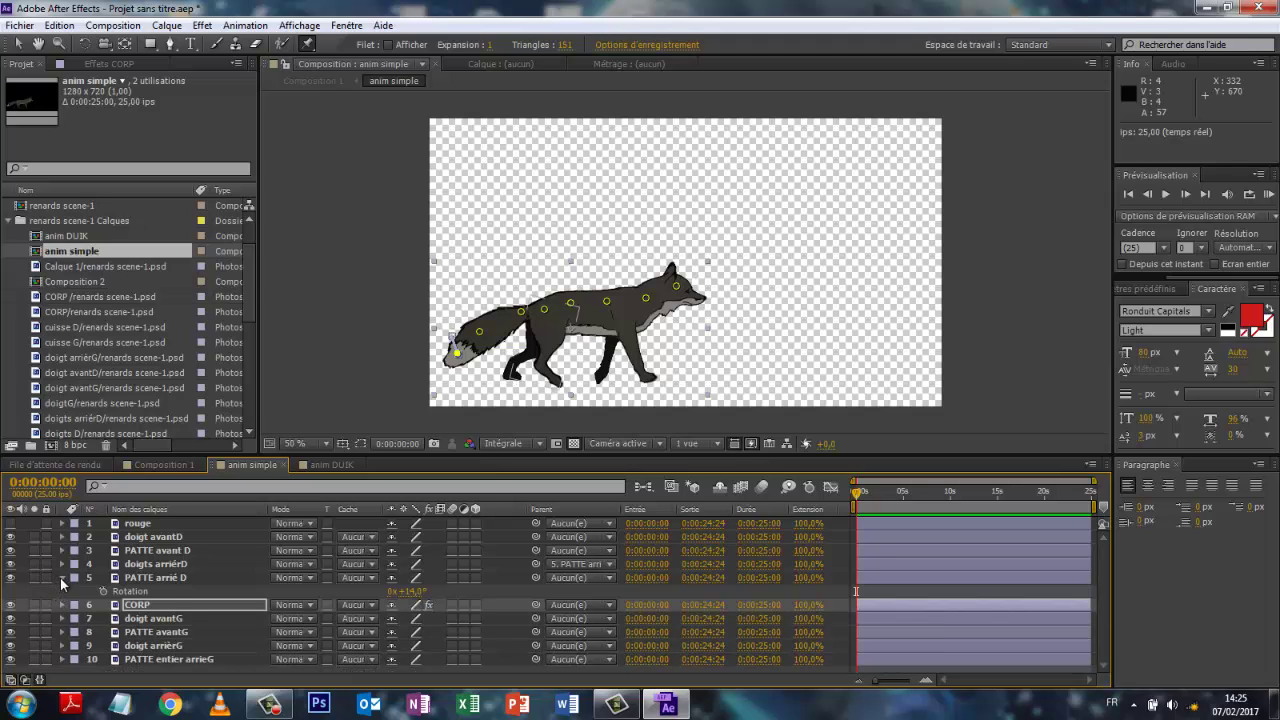
pyautogui.click(60, 578)
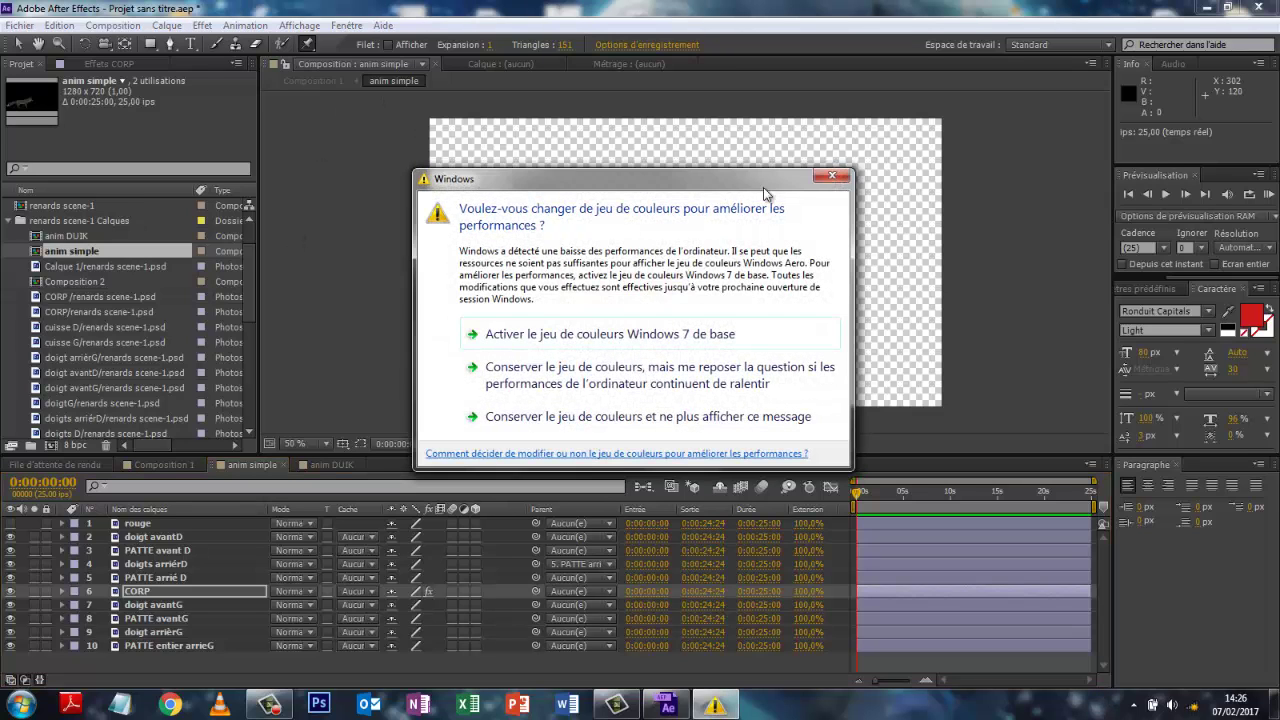
pyautogui.click(831, 177)
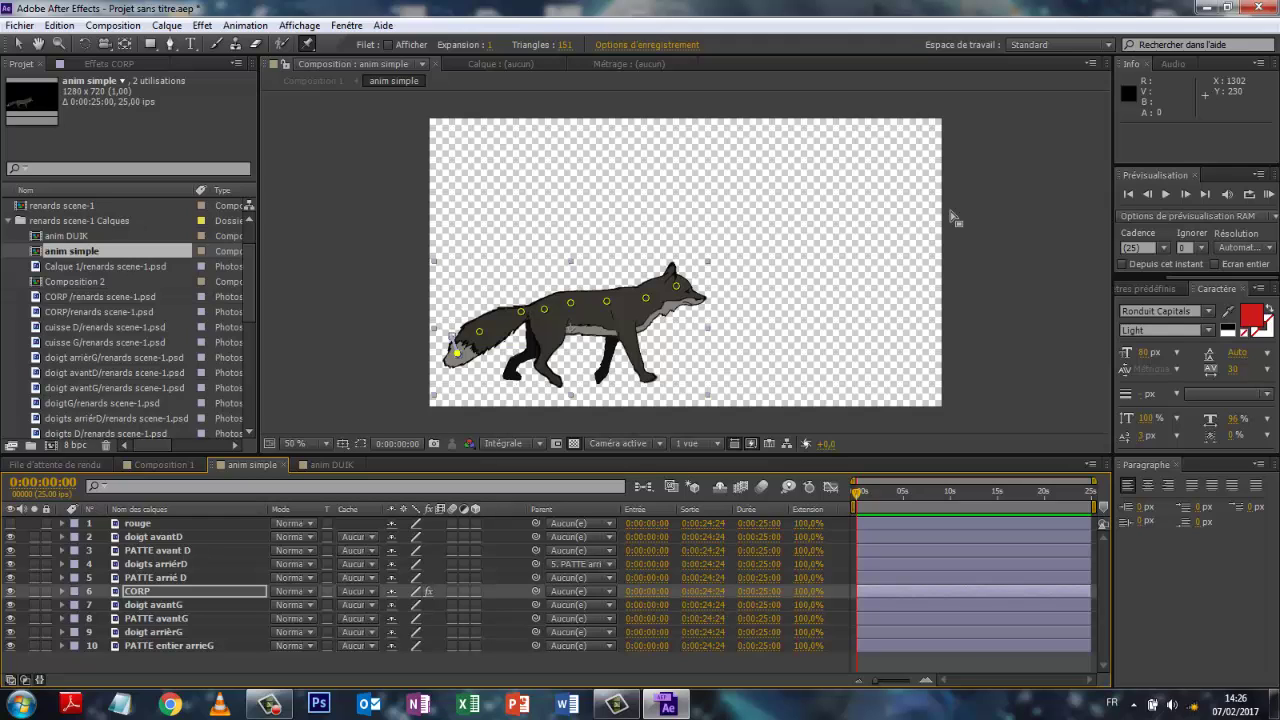
# - Compare the anim simple composition with anim DUIK and examine the separate leg-part layers in anim DUIK
pyautogui.click(336, 465)
pyautogui.click(240, 465)
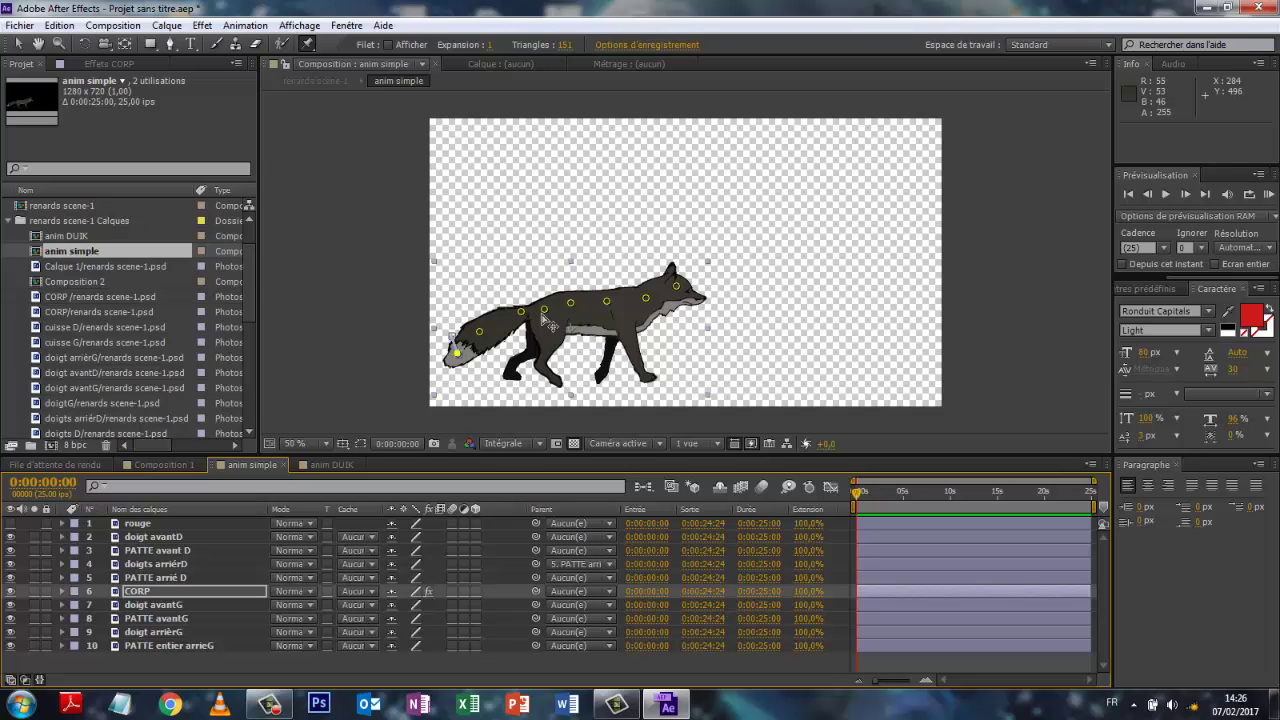
pyautogui.click(330, 465)
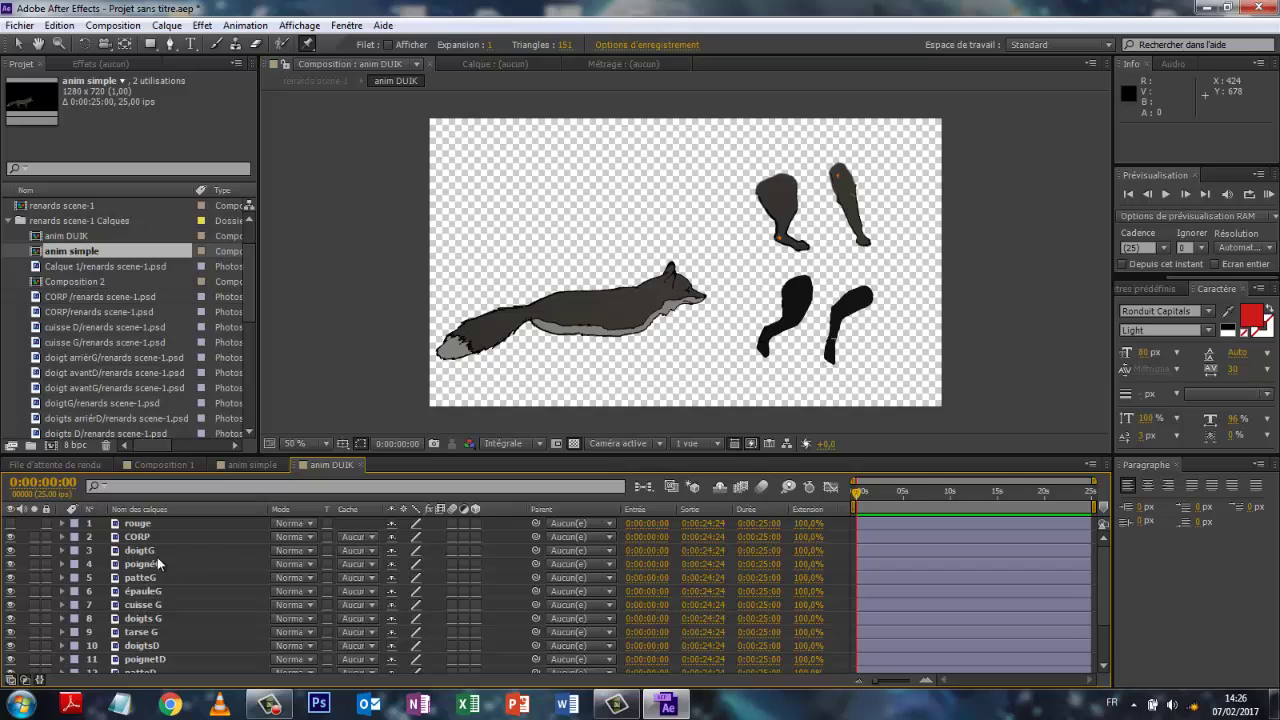
pyautogui.scroll(-3, 160, 637)
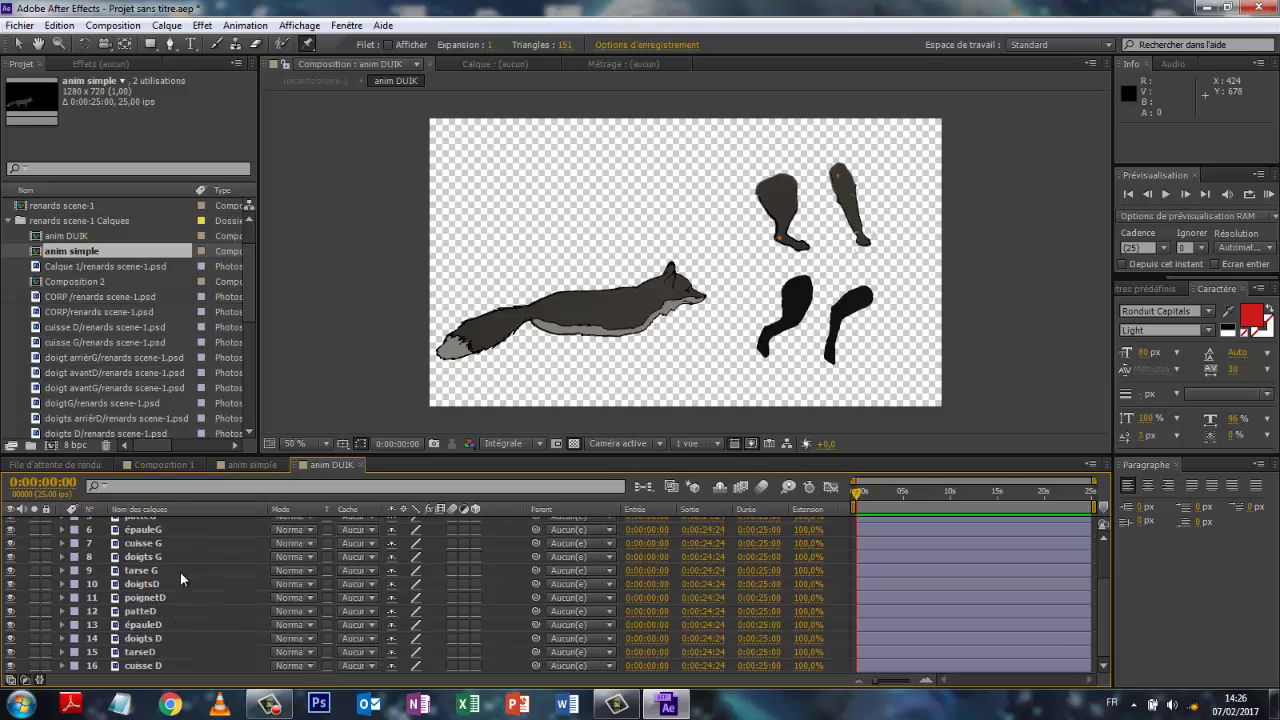
# - Inspect the cuisse G layer in its own layer view and return to the anim DUIK composition view
pyautogui.click(145, 545)
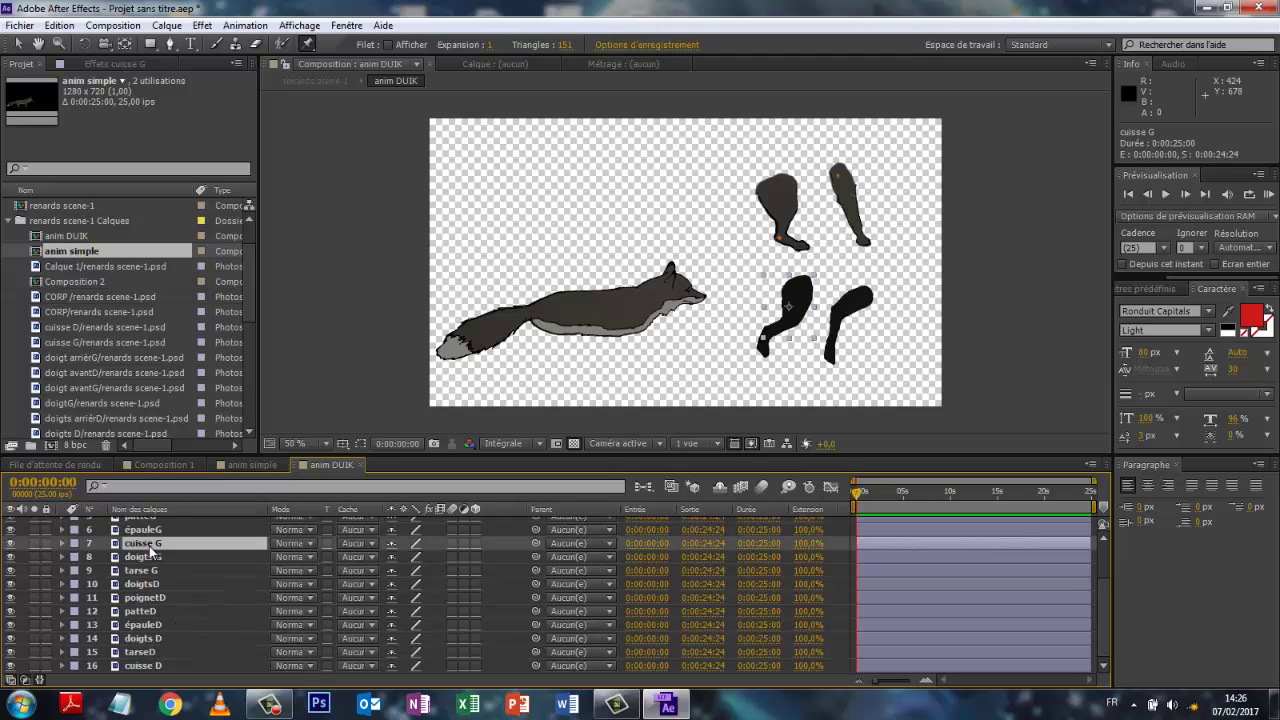
pyautogui.doubleClick(145, 545)
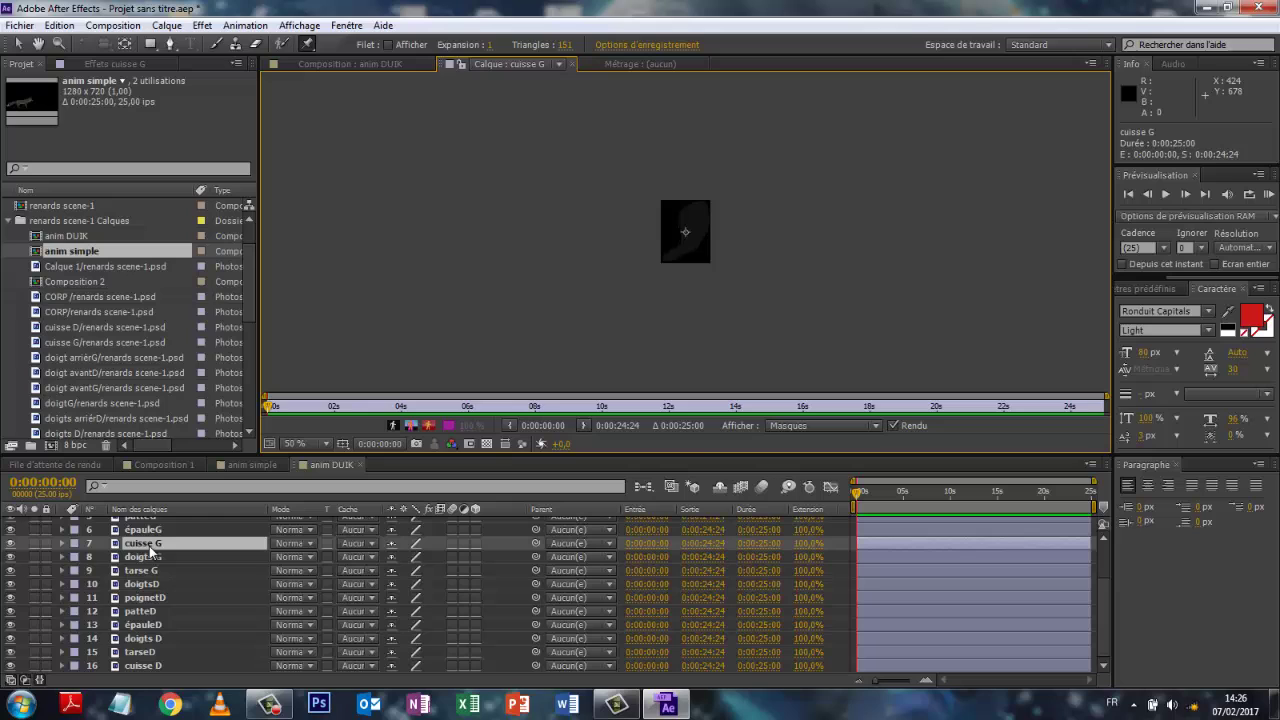
pyautogui.click(335, 62)
pyautogui.click(335, 62)
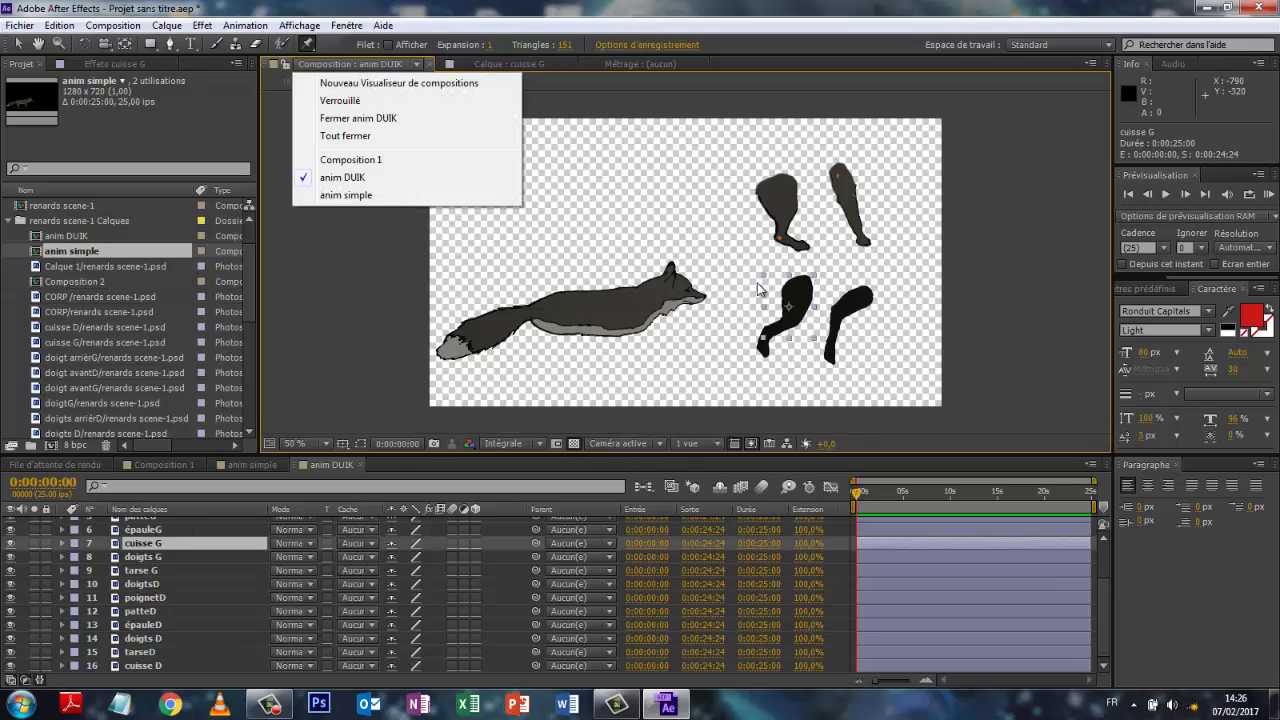
pyautogui.click(738, 308)
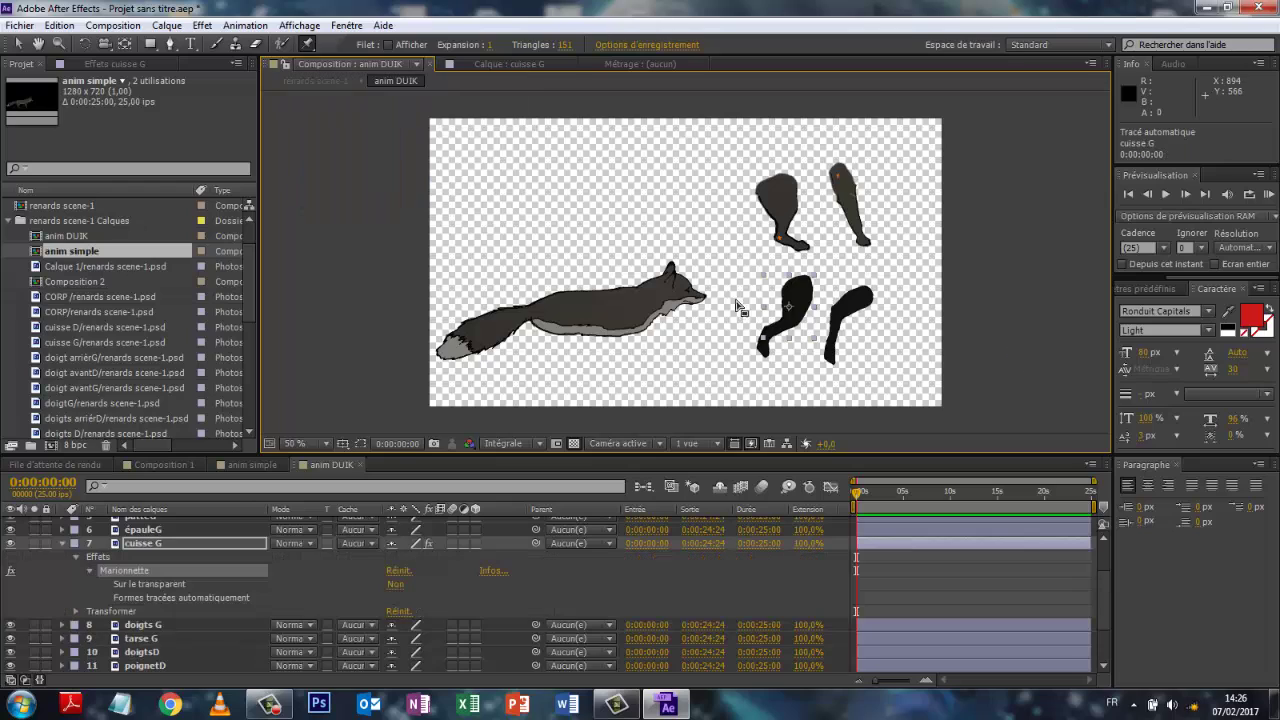